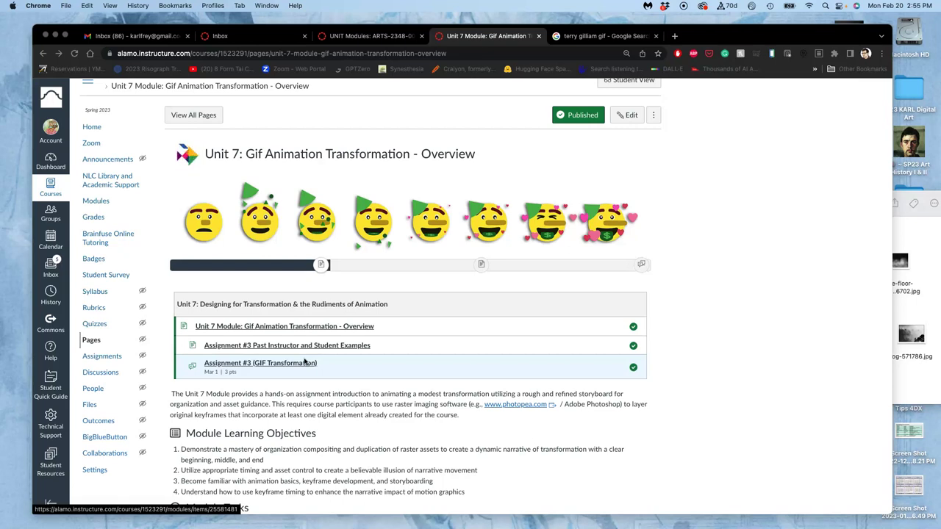
Step: Go to the Assignment #3 Past Instructor and Student Examples page in Canvas
left_click(334, 298)
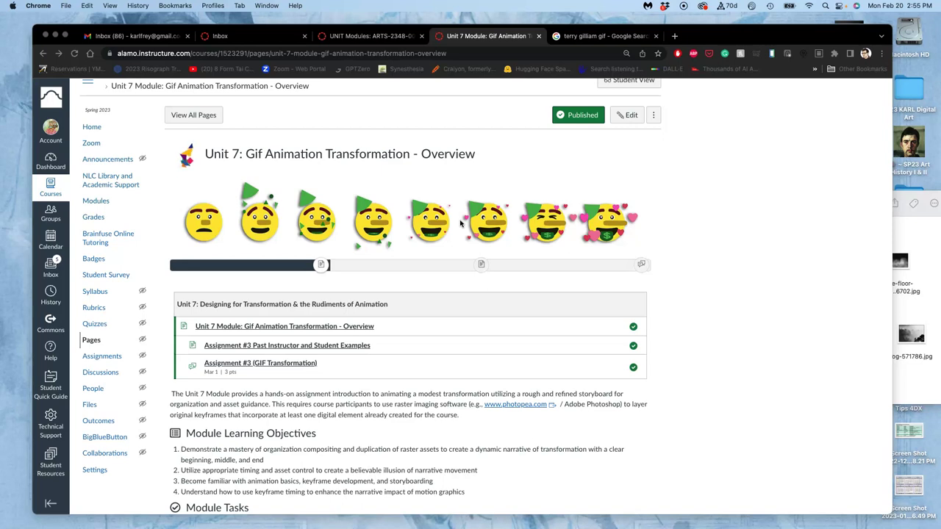
scroll(461, 222, "down", 5)
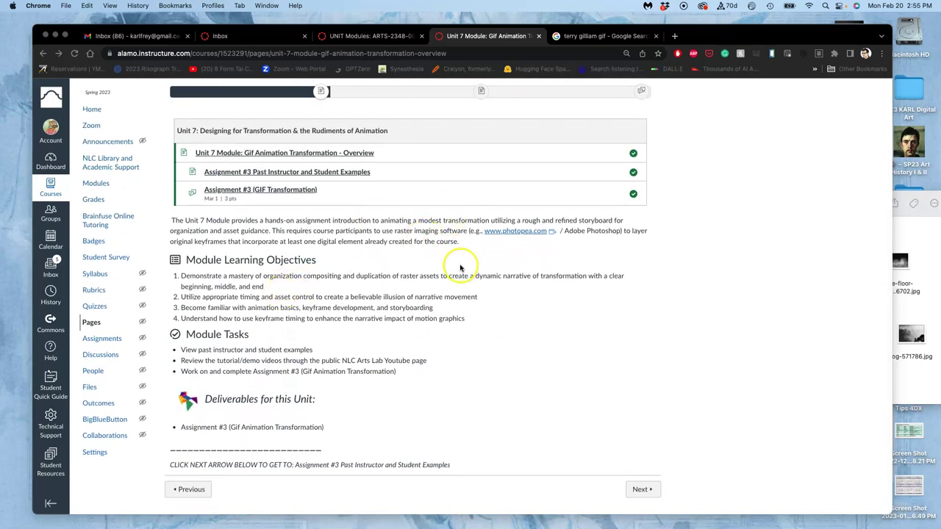
scroll(459, 266, "up", 4)
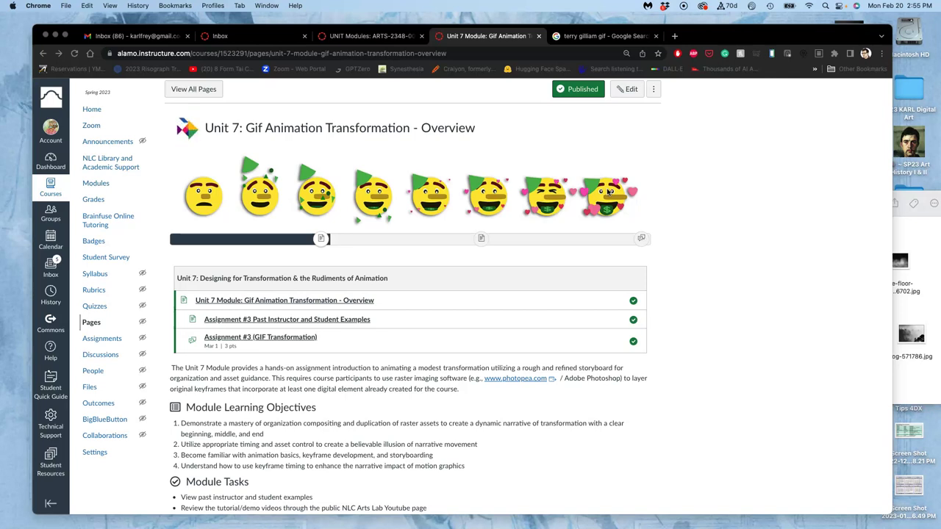
scroll(608, 192, "down", 5)
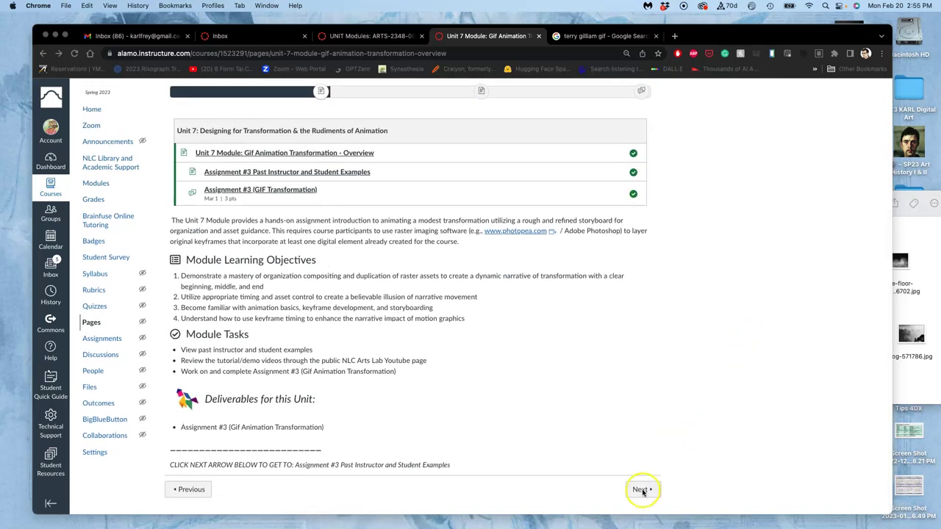
left_click(642, 489)
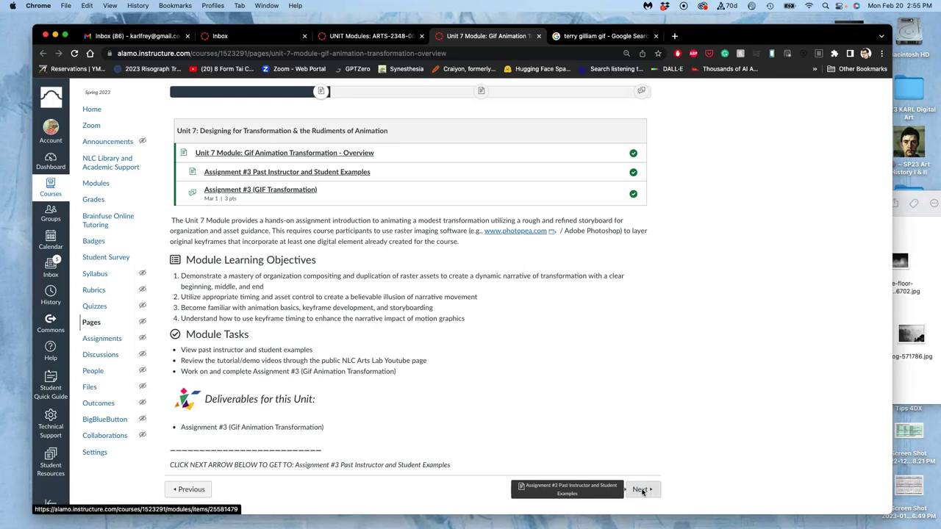
left_click(641, 490)
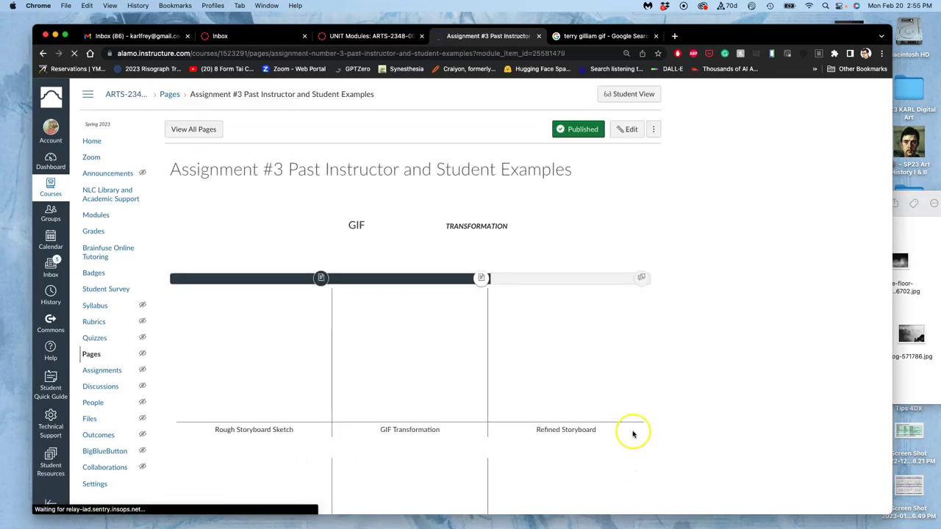
Step: Scroll to the bottom of the examples page and bring up the imgur link's context menu
scroll(676, 342, "down", 2)
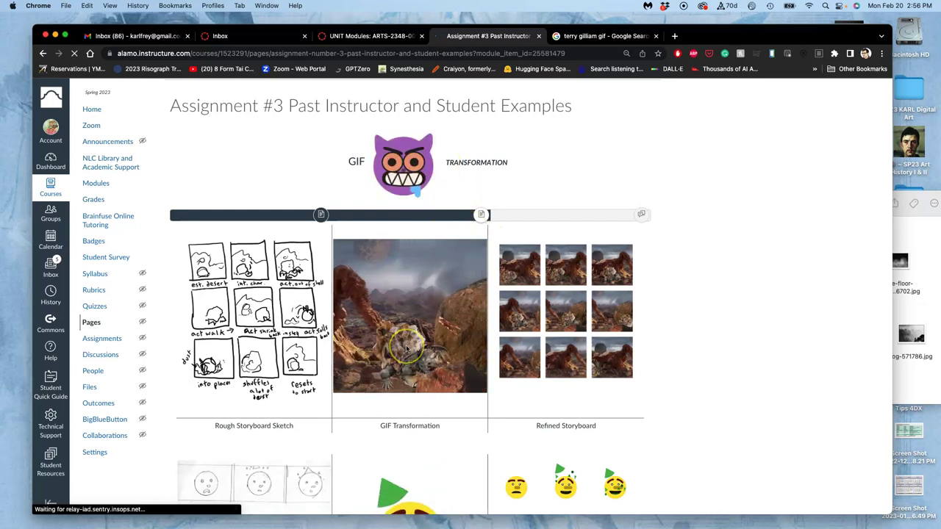
scroll(402, 347, "down", 2)
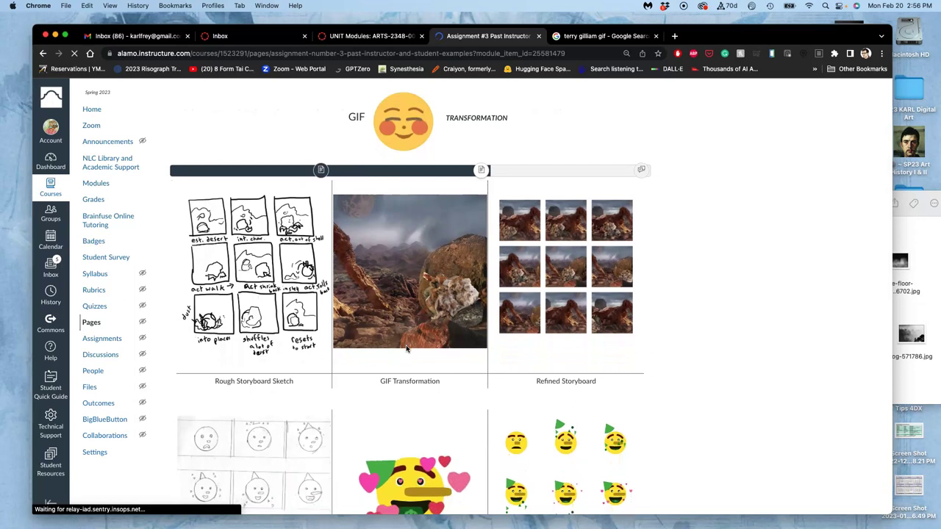
scroll(405, 347, "down", 3)
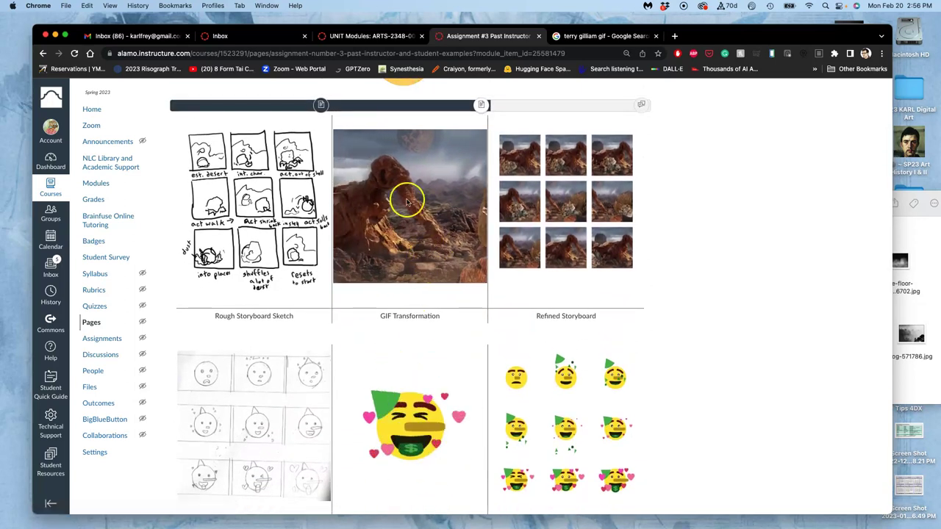
scroll(368, 280, "down", 5)
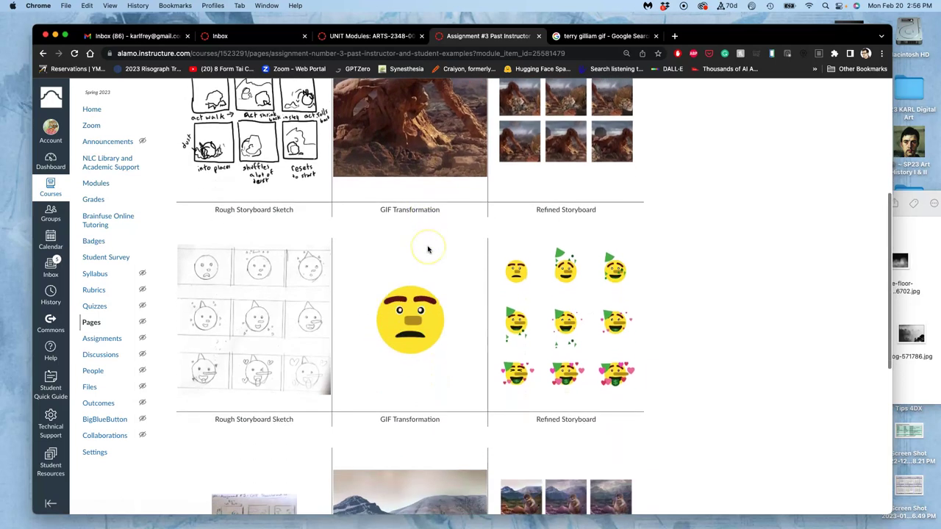
scroll(423, 309, "down", 10)
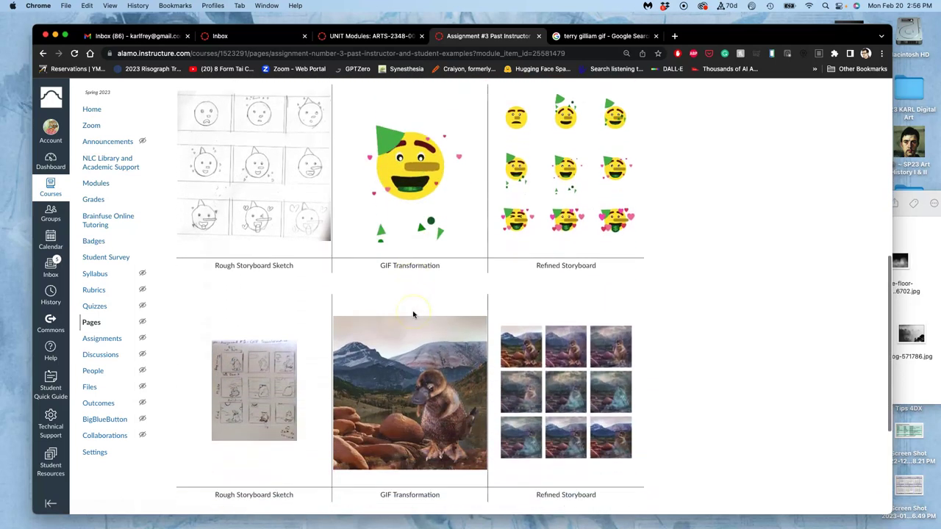
scroll(419, 294, "down", 3)
right_click(464, 337)
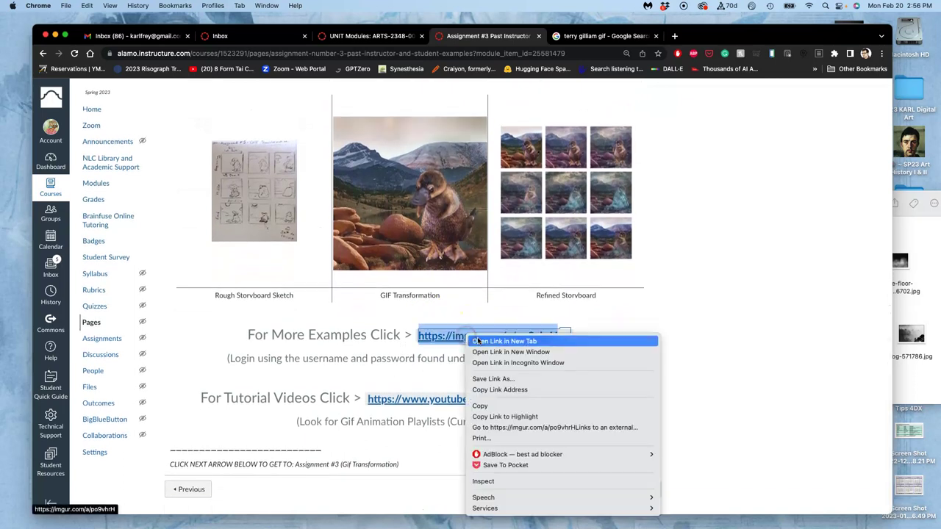
Step: Open the imgur examples link in a new tab, view the post, then return to Canvas
left_click(485, 342)
left_click(636, 36)
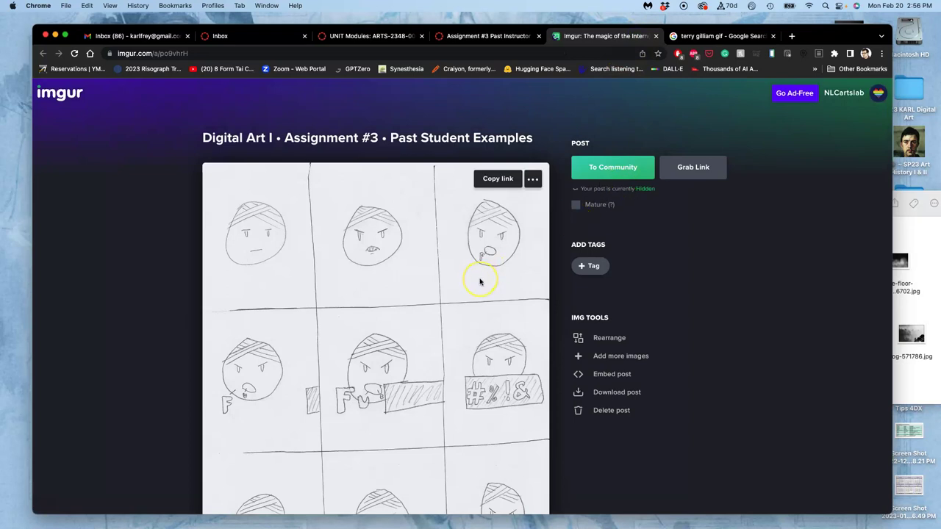
scroll(480, 281, "down", 1)
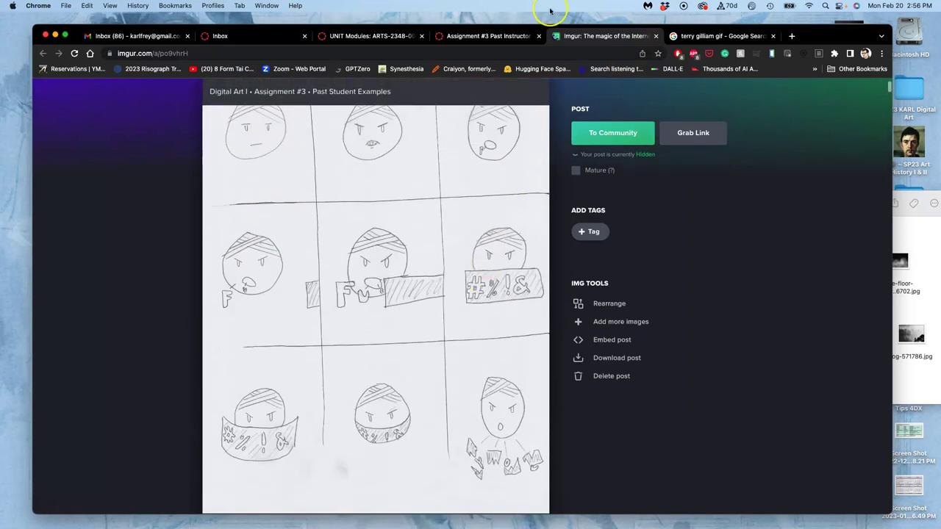
left_click_drag(824, 26, 822, 45)
left_click(480, 54)
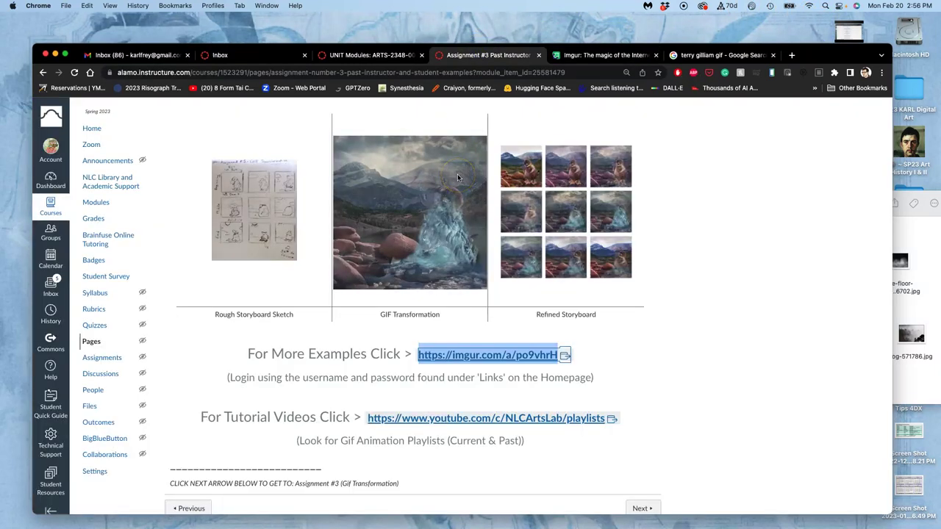
Step: Review the example storyboard rows on the Canvas page, then switch to the Imgur post
scroll(457, 176, "up", 10)
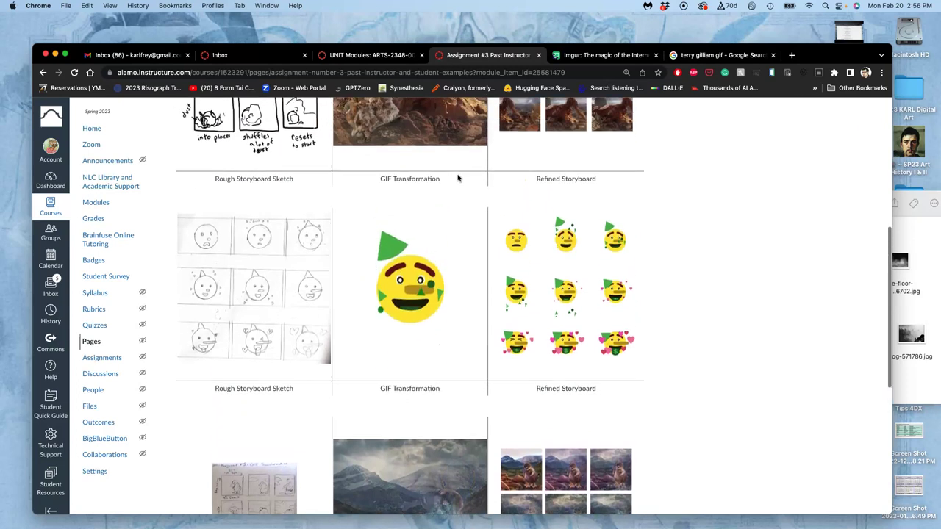
scroll(458, 177, "up", 2)
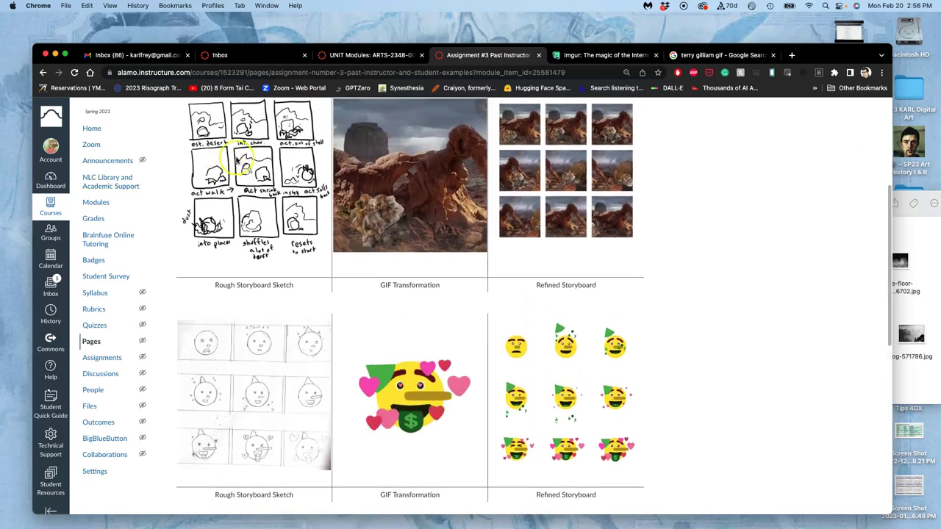
scroll(264, 214, "down", 3)
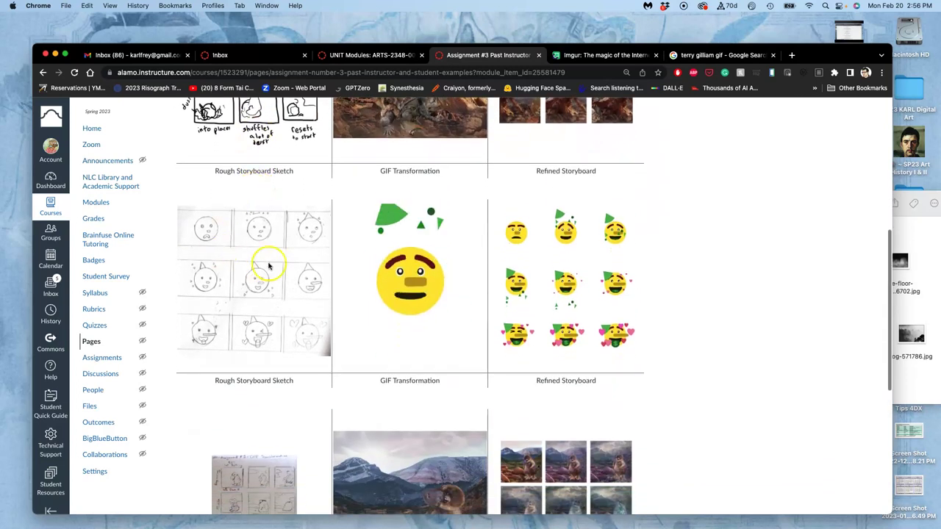
scroll(260, 300, "down", 5)
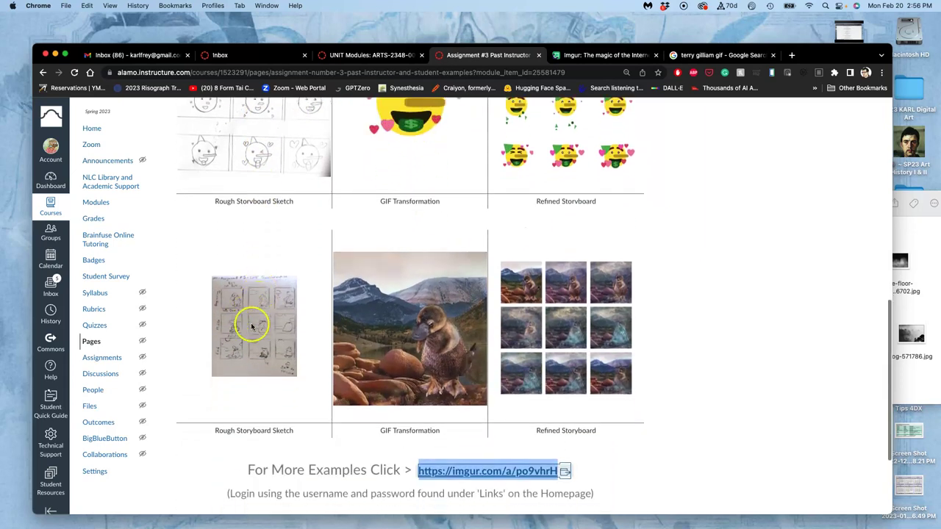
scroll(257, 323, "up", 4)
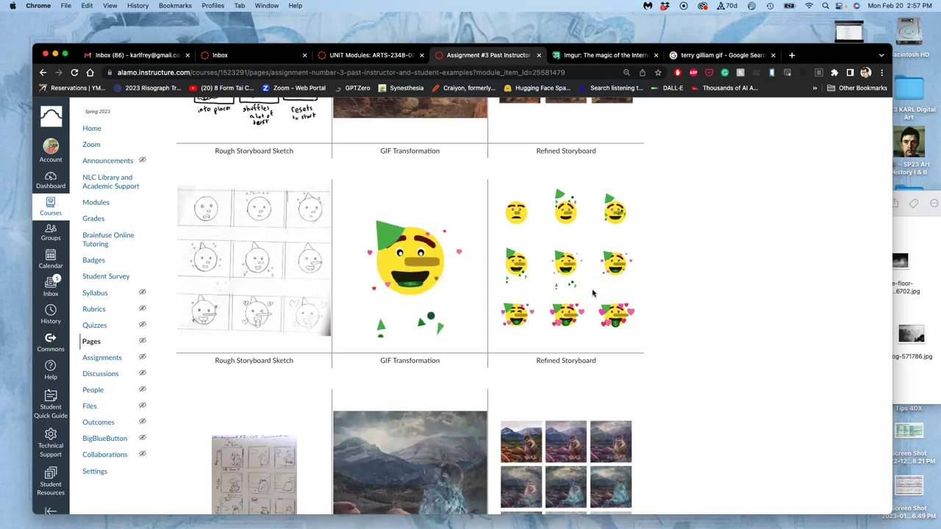
scroll(594, 294, "down", 5)
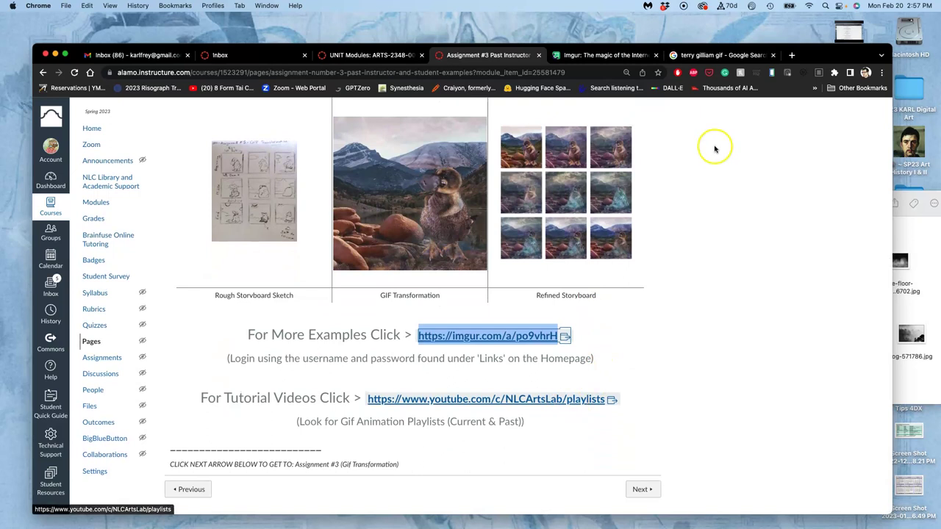
left_click(631, 56)
scroll(518, 289, "down", 10)
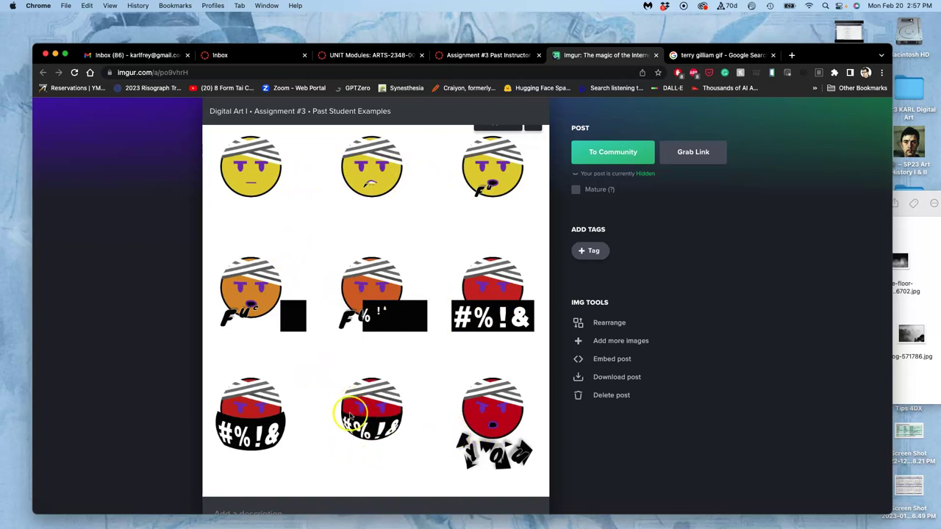
scroll(501, 420, "down", 5)
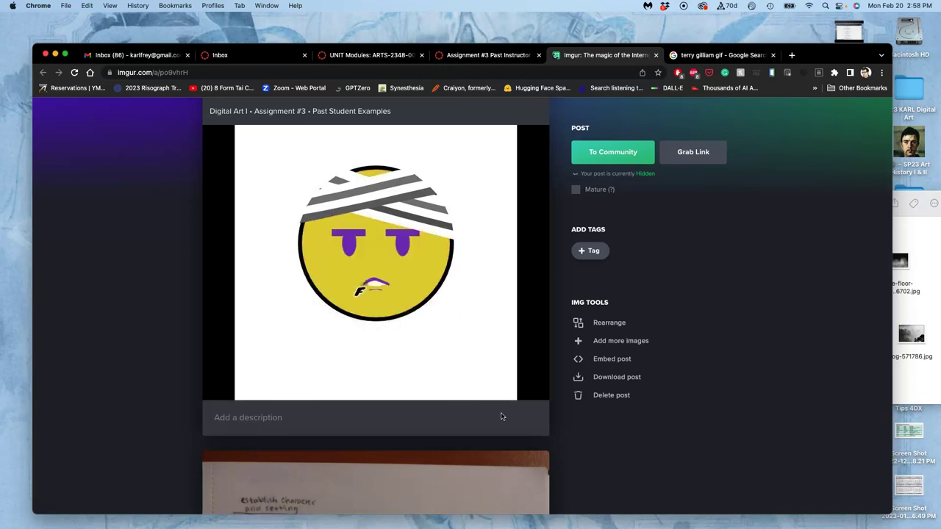
mouse_move(485, 388)
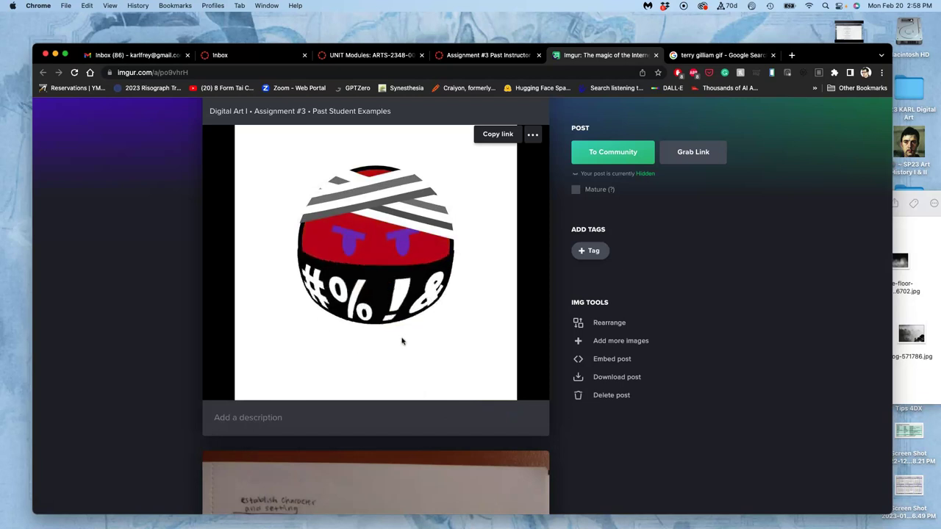
scroll(402, 341, "down", 5)
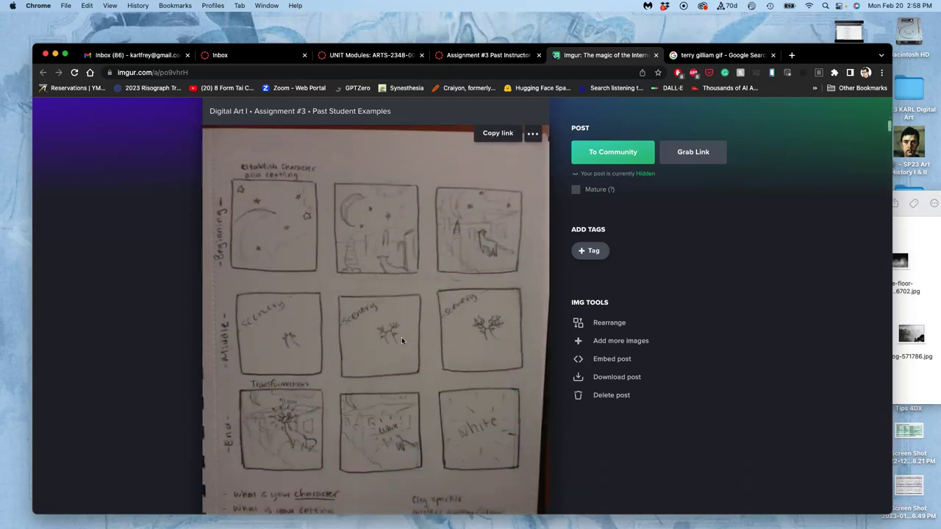
Step: Scroll the Imgur album past the moon video to the pencil pig-face storyboard sketches
left_click(401, 337)
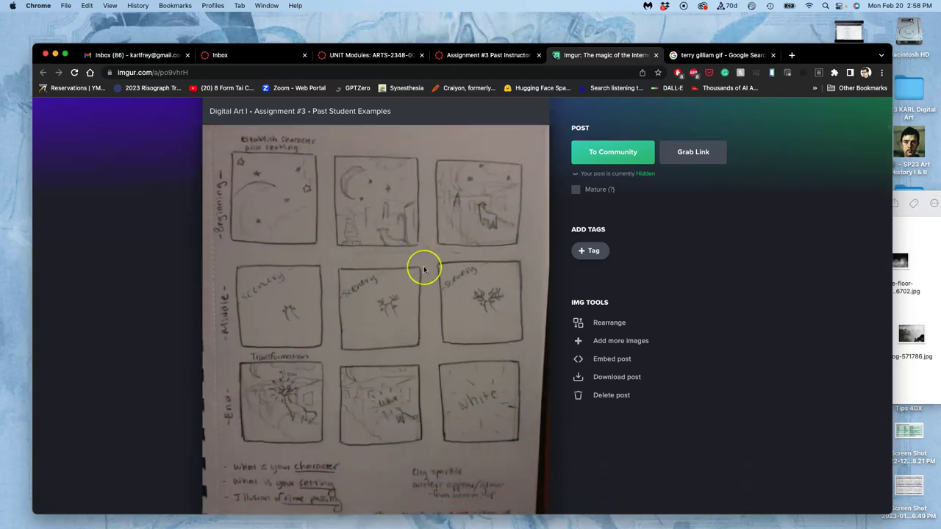
scroll(423, 269, "down", 5)
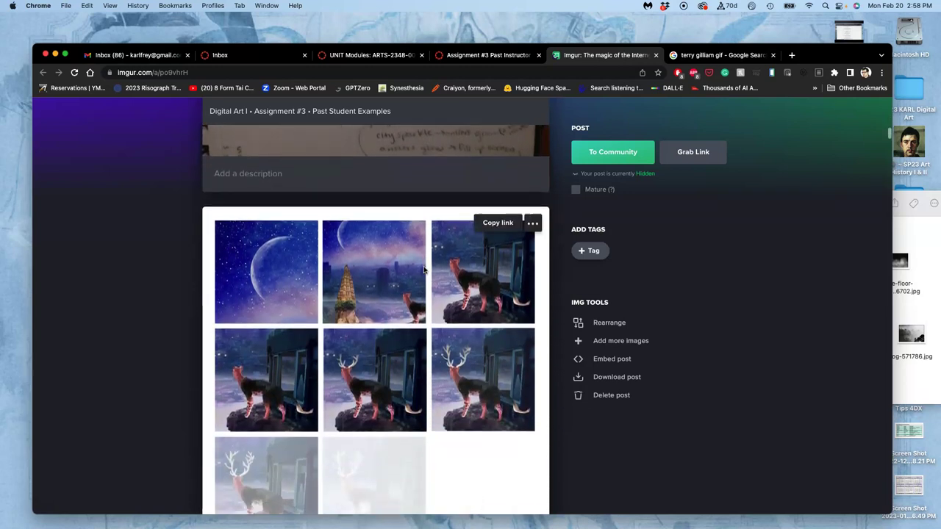
scroll(423, 270, "down", 1)
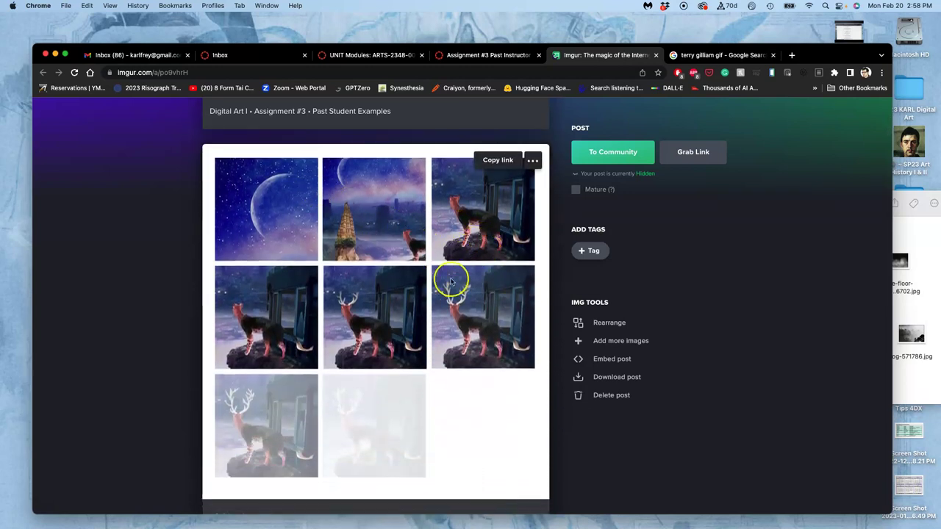
scroll(451, 282, "down", 6)
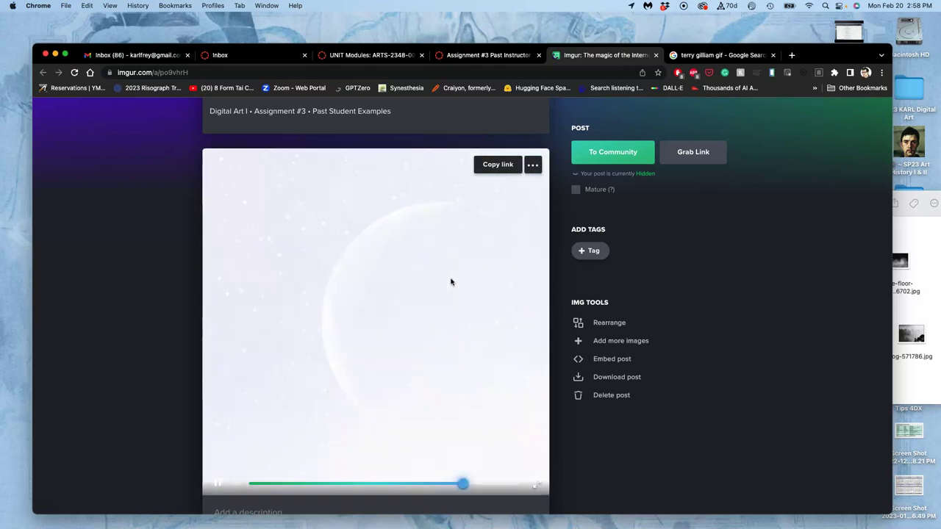
scroll(452, 282, "down", 5)
scroll(452, 282, "down", 3)
Step: Scroll past the pig sketch, pig grid and pig GIF to the notebook flame-shape storyboard
scroll(452, 281, "up", 3)
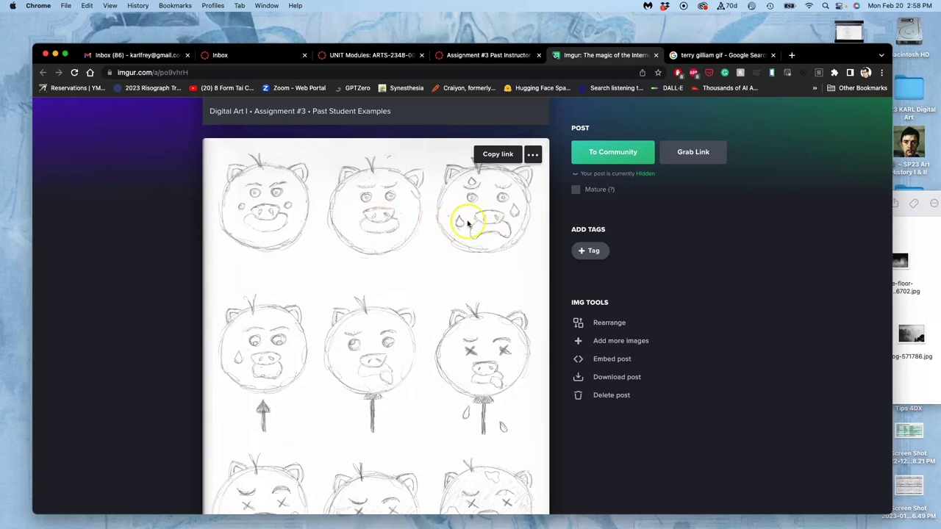
scroll(273, 338, "down", 1)
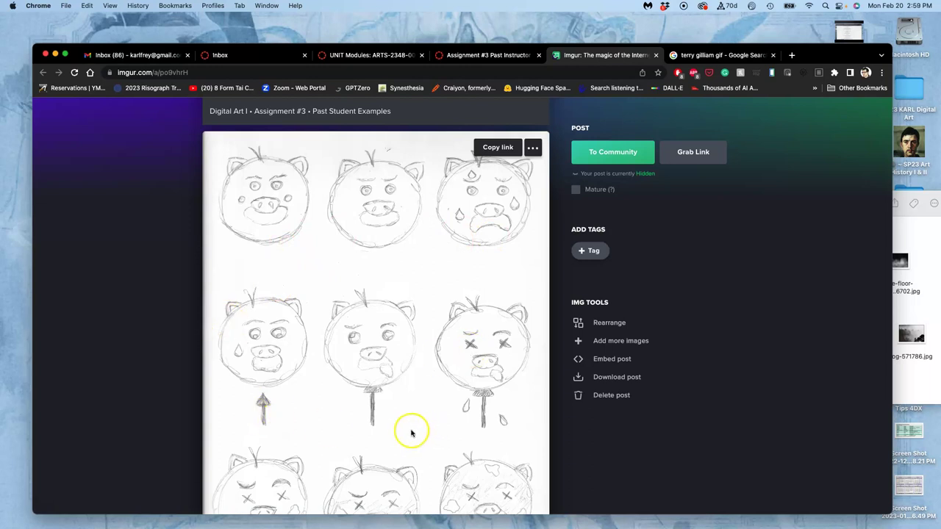
scroll(412, 434, "down", 2)
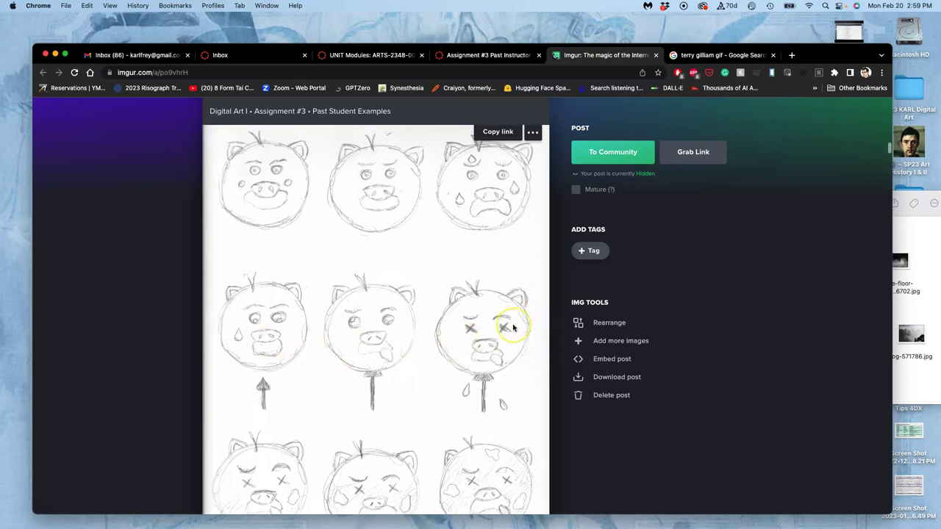
scroll(515, 329, "down", 3)
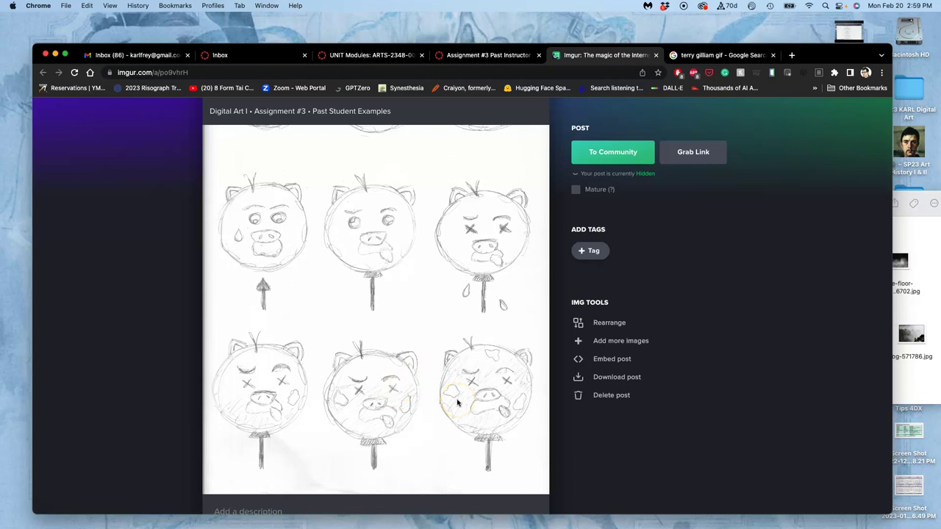
scroll(456, 402, "down", 10)
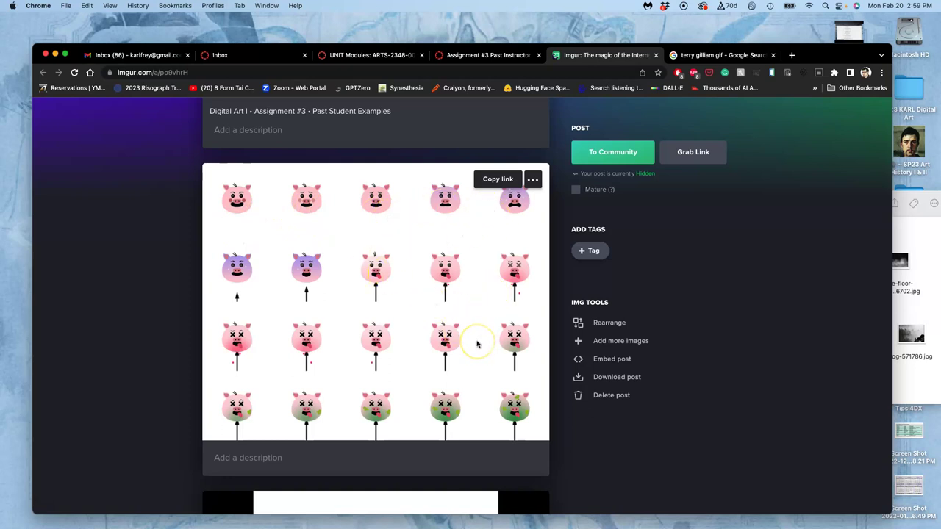
scroll(476, 343, "down", 5)
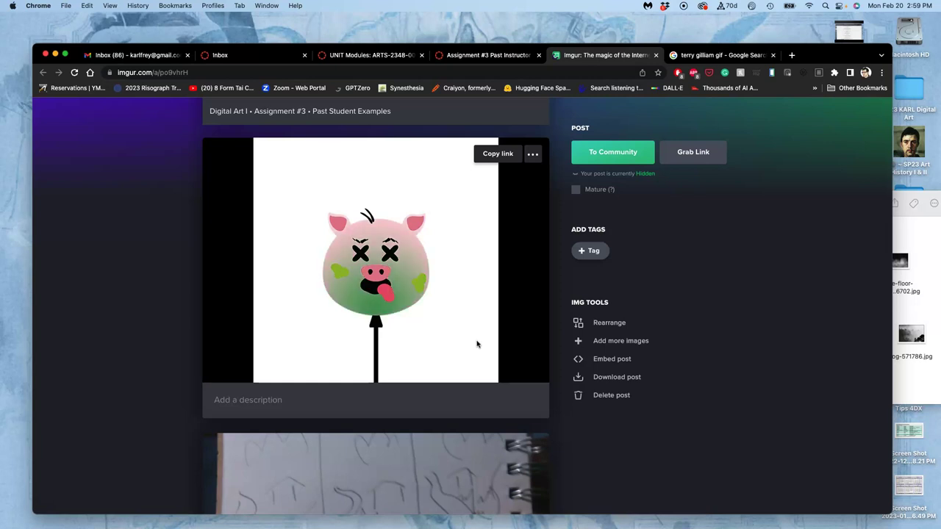
scroll(477, 343, "down", 5)
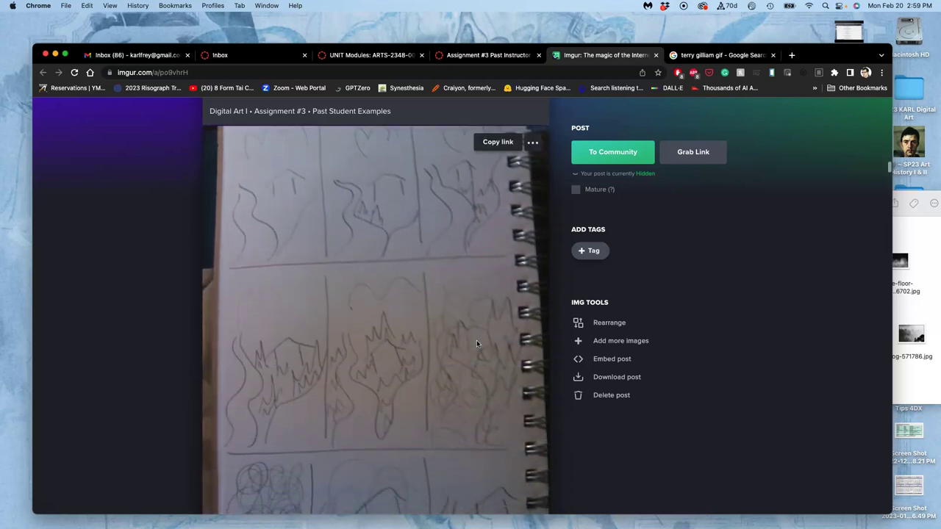
scroll(476, 344, "down", 1)
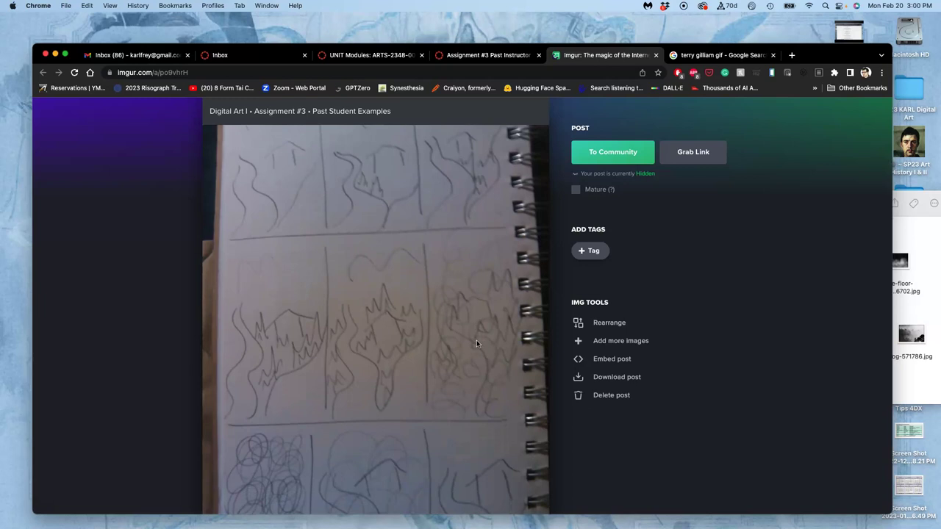
left_click_drag(453, 260, 420, 253)
scroll(316, 229, "up", 2)
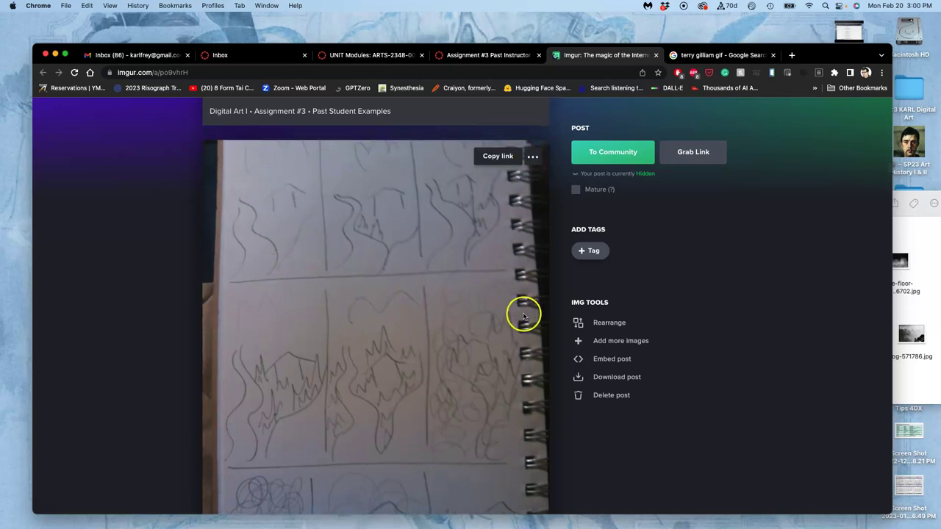
scroll(431, 325, "down", 1)
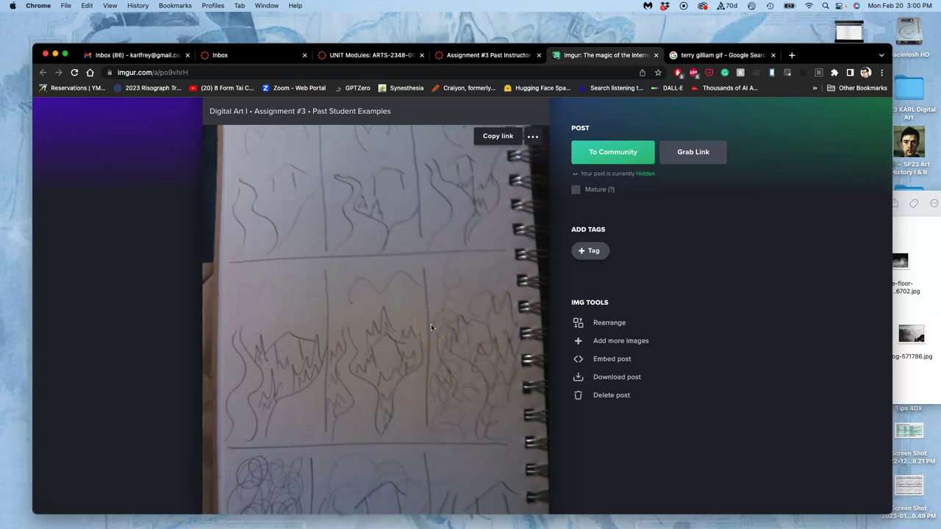
Step: Scroll past the notebook sketch to the nine-panel jungle fire grid and its GIF
scroll(430, 327, "down", 10)
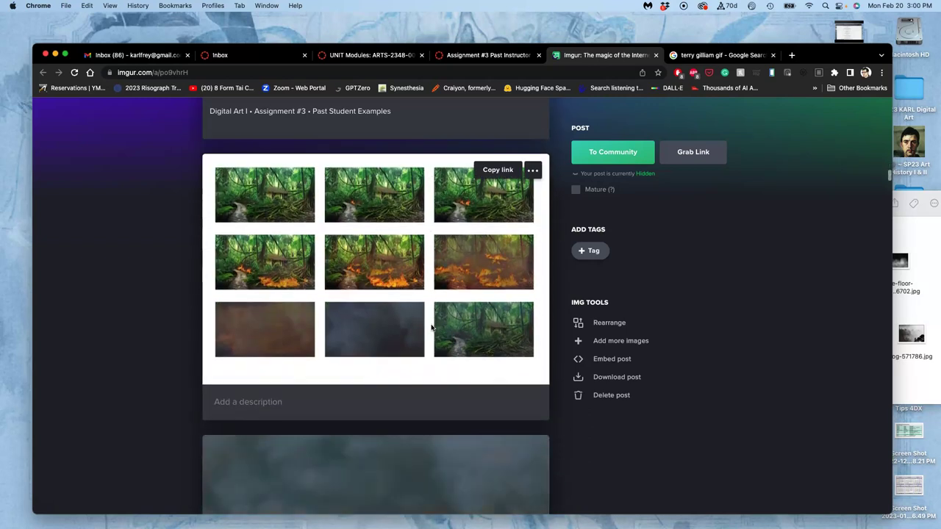
scroll(431, 327, "up", 2)
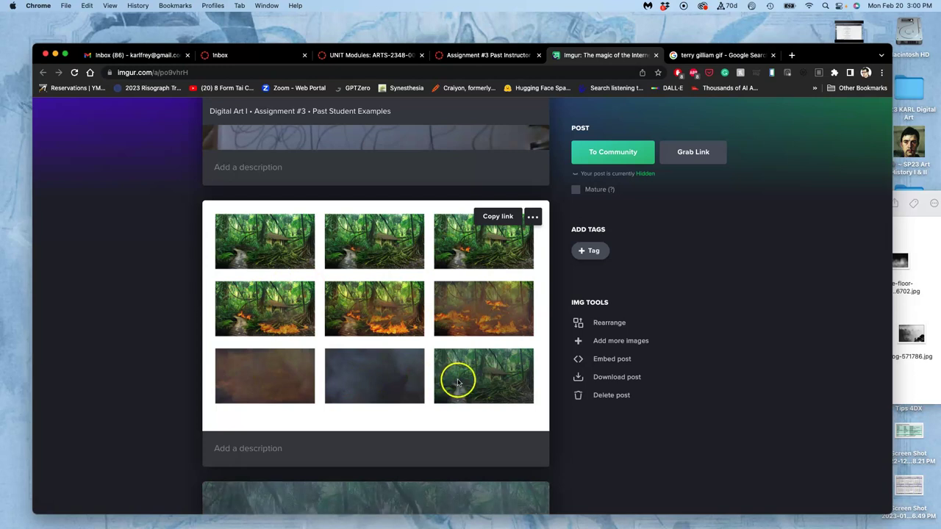
scroll(290, 272, "down", 3)
scroll(290, 277, "down", 2)
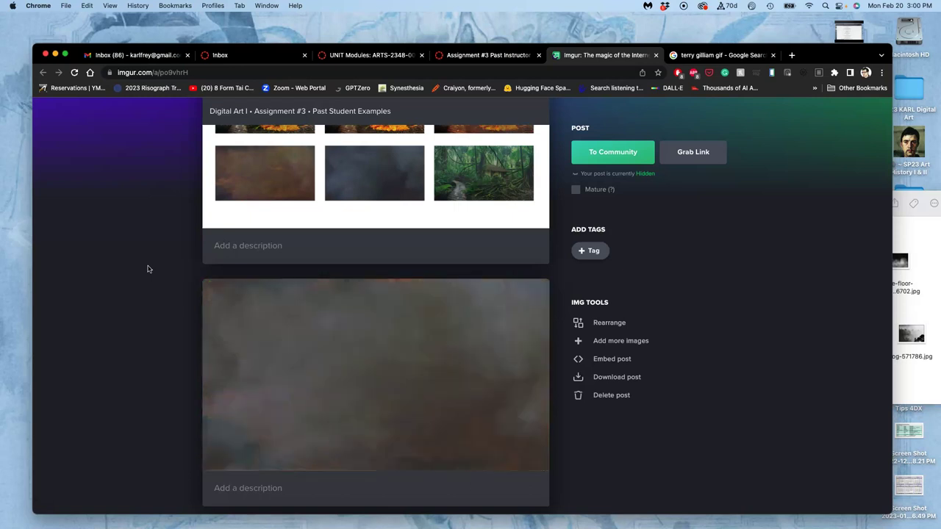
Step: Scroll through the smiley sketches, emoji grid and emoji GIF to the lakeside village collage
scroll(148, 269, "down", 3)
scroll(148, 269, "down", 1)
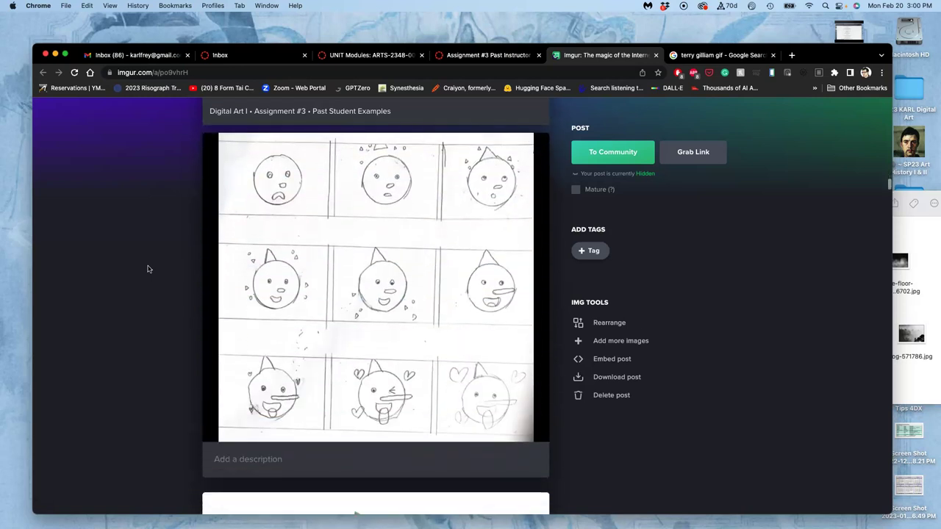
mouse_move(356, 164)
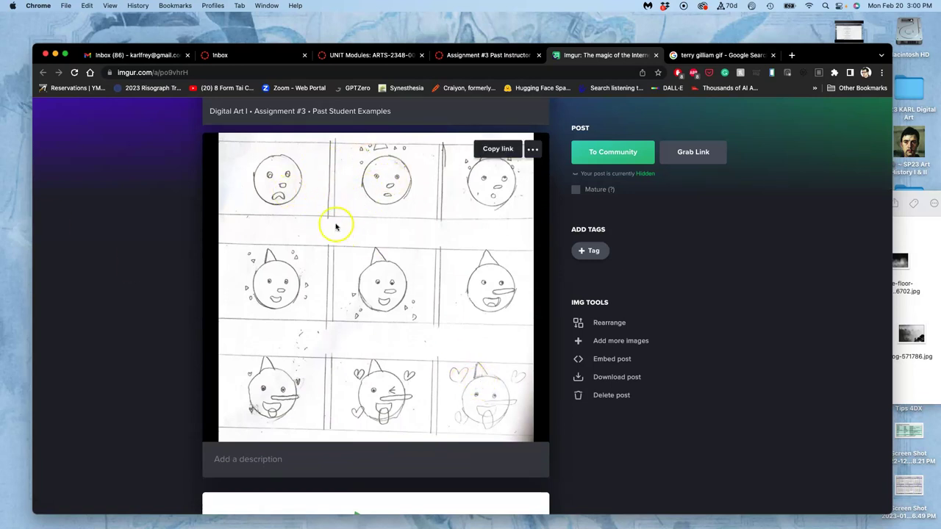
scroll(389, 351, "down", 10)
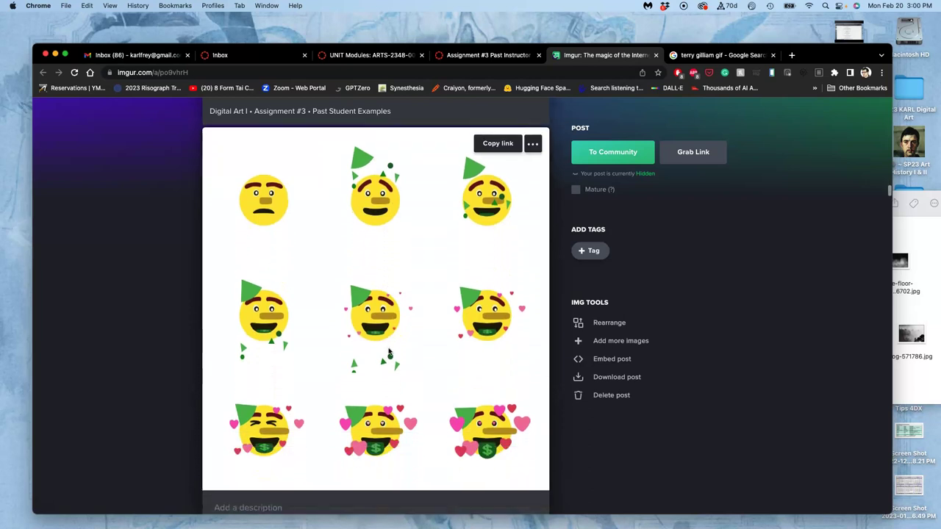
scroll(482, 362, "down", 10)
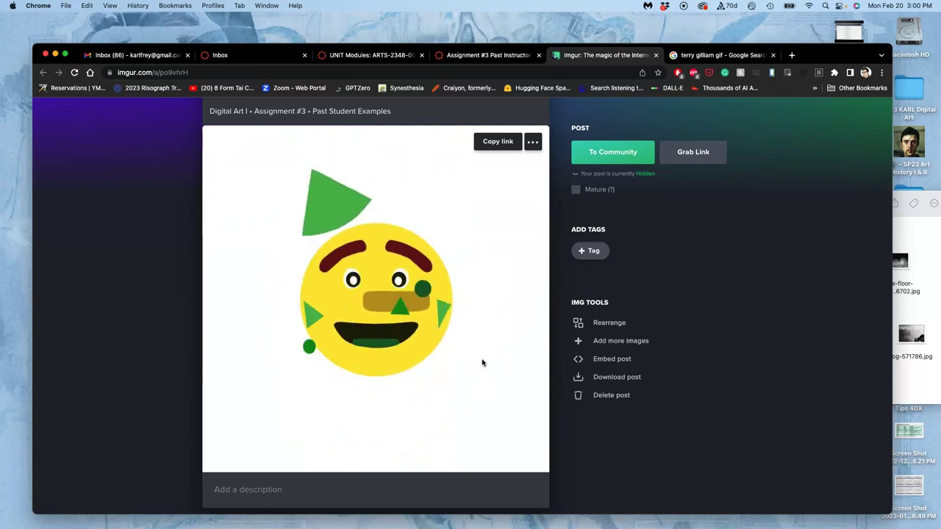
scroll(482, 362, "down", 5)
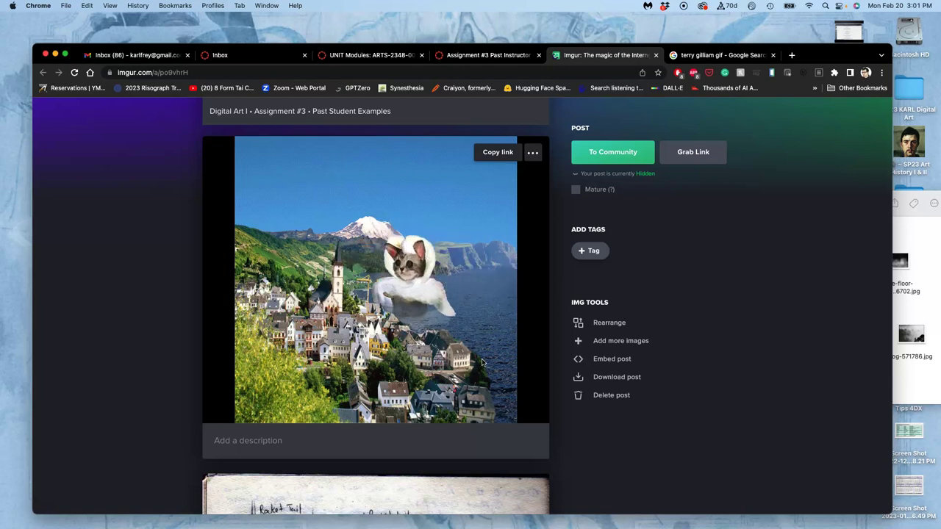
Step: Scroll past the city explosion storyboard and video to the spider-creature-to-skeleton grid
scroll(483, 362, "down", 10)
scroll(482, 361, "down", 15)
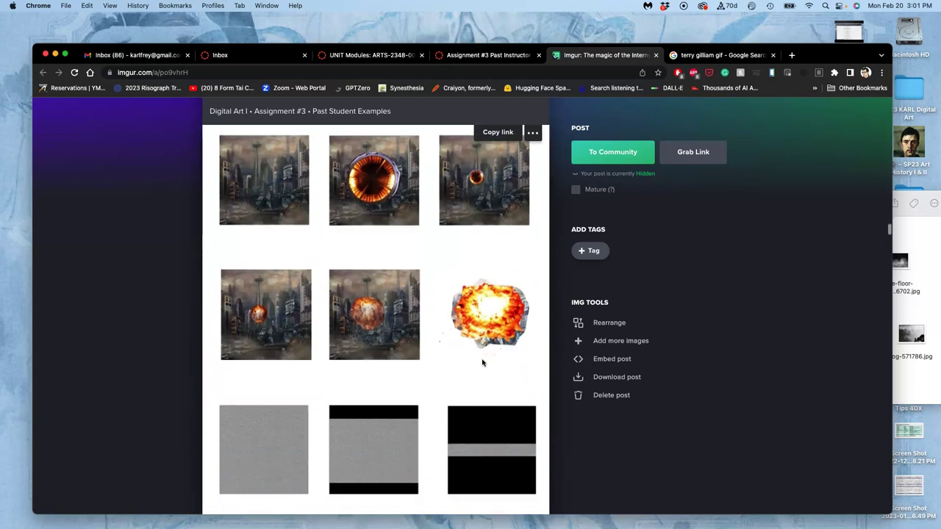
scroll(482, 362, "down", 2)
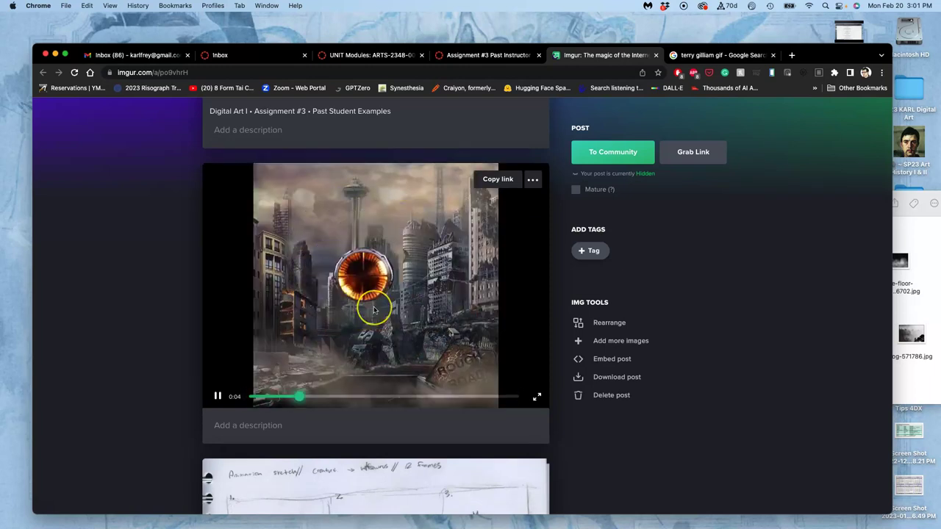
scroll(373, 297, "down", 5)
scroll(373, 310, "down", 10)
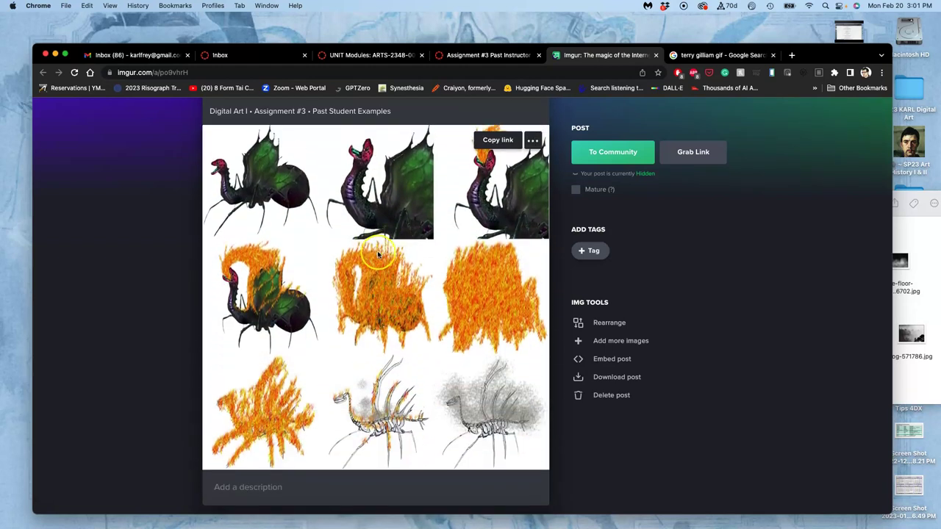
Step: Scroll past the creature GIFs and fire video to the orange devil-emoji animation
scroll(377, 254, "down", 5)
scroll(377, 253, "up", 5)
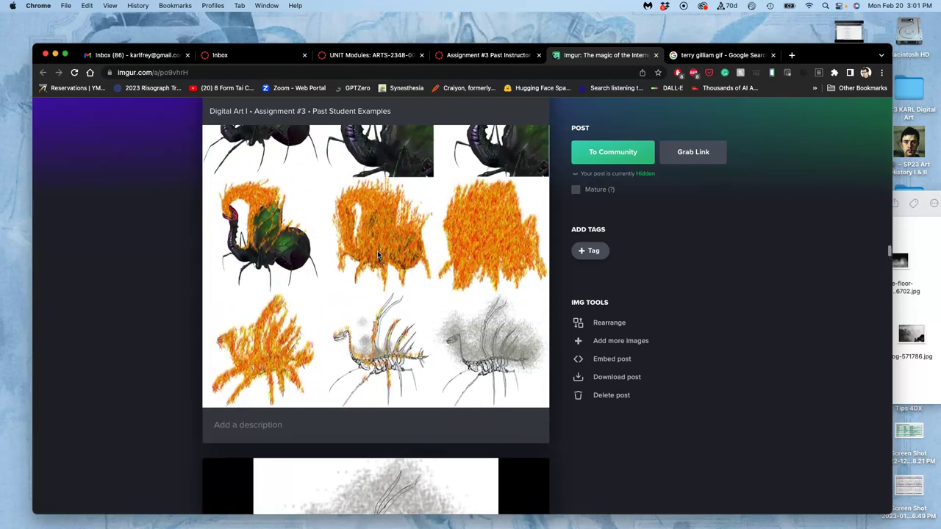
scroll(377, 250, "up", 2)
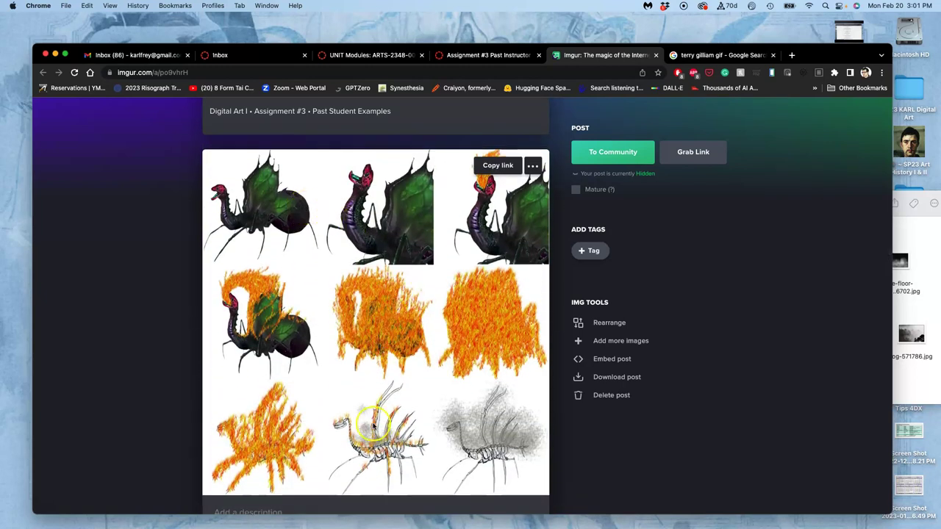
scroll(401, 424, "down", 8)
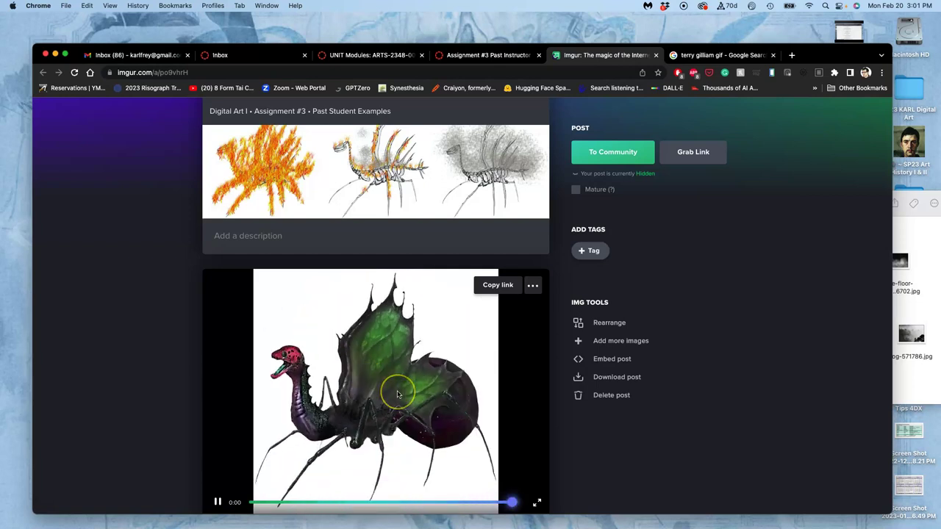
scroll(397, 394, "down", 3)
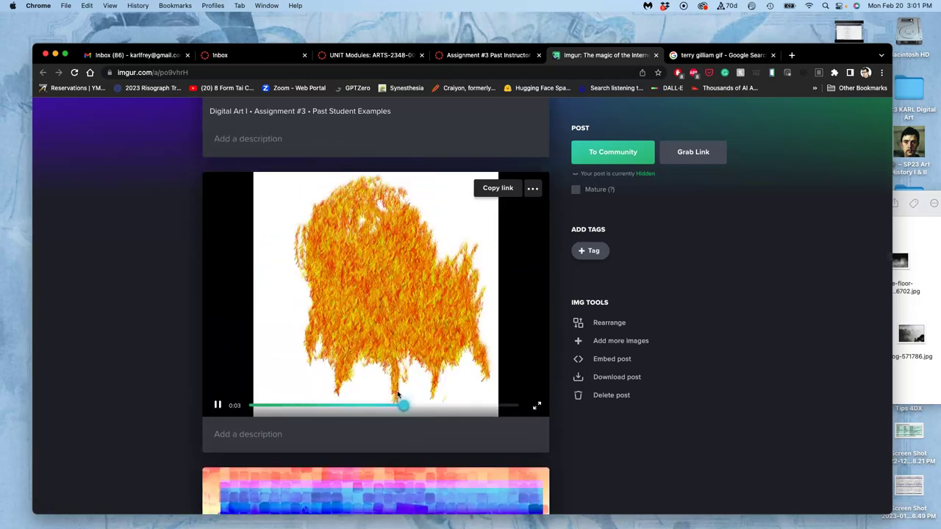
scroll(397, 395, "down", 3)
scroll(397, 395, "down", 15)
scroll(397, 395, "down", 1)
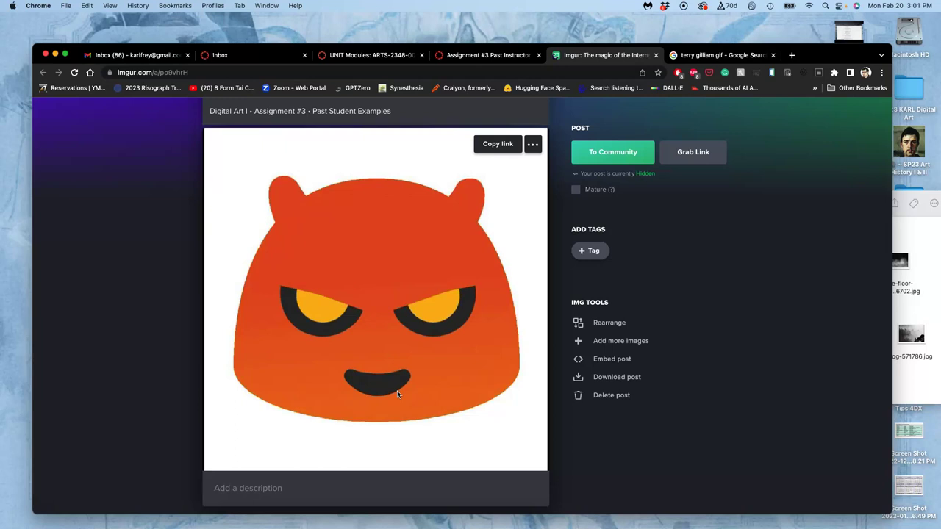
scroll(397, 394, "down", 5)
scroll(397, 394, "up", 12)
scroll(397, 394, "up", 5)
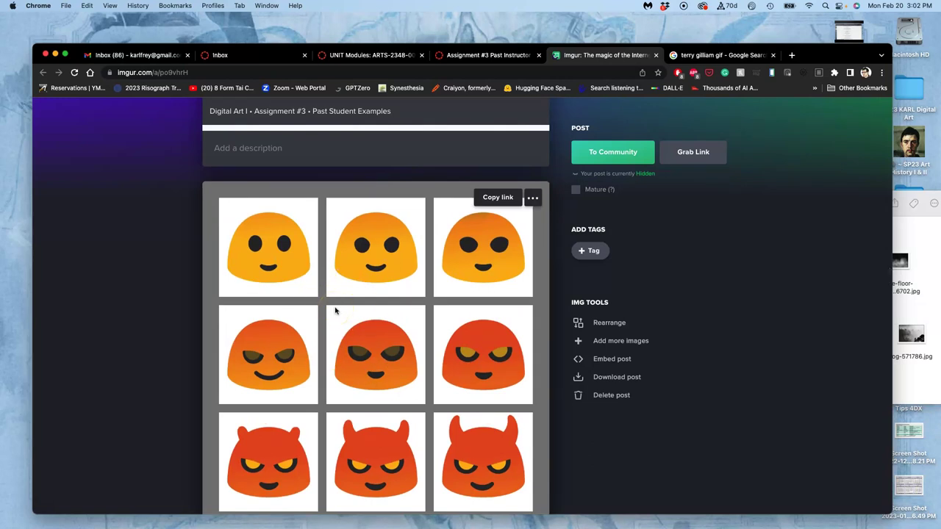
scroll(139, 442, "down", 20)
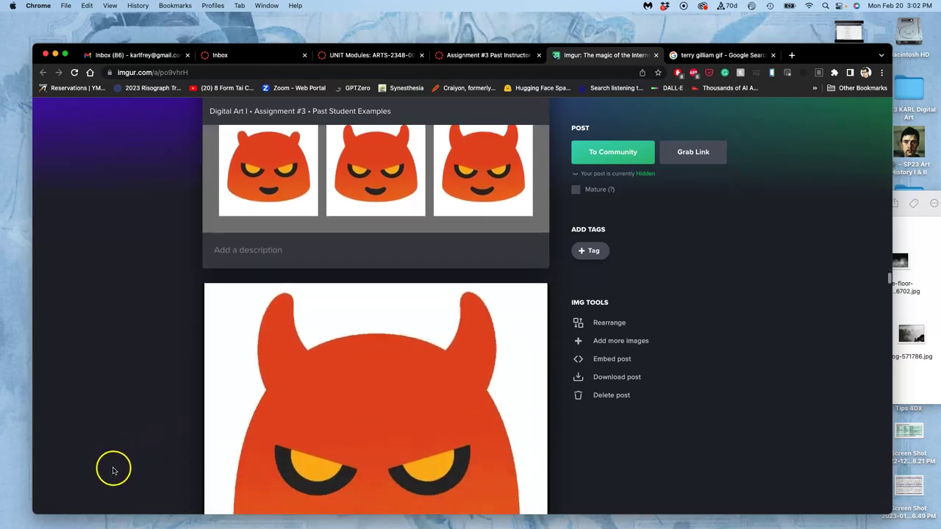
scroll(96, 492, "down", 15)
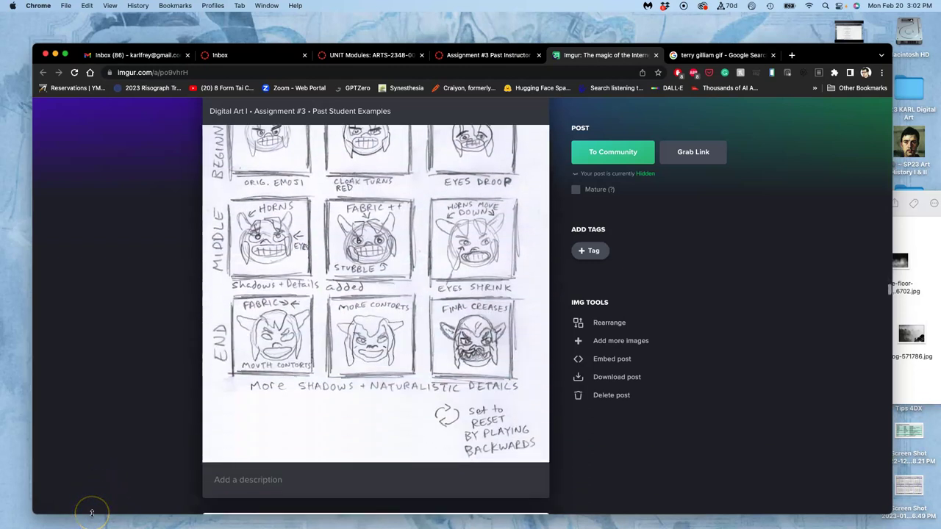
scroll(92, 512, "down", 8)
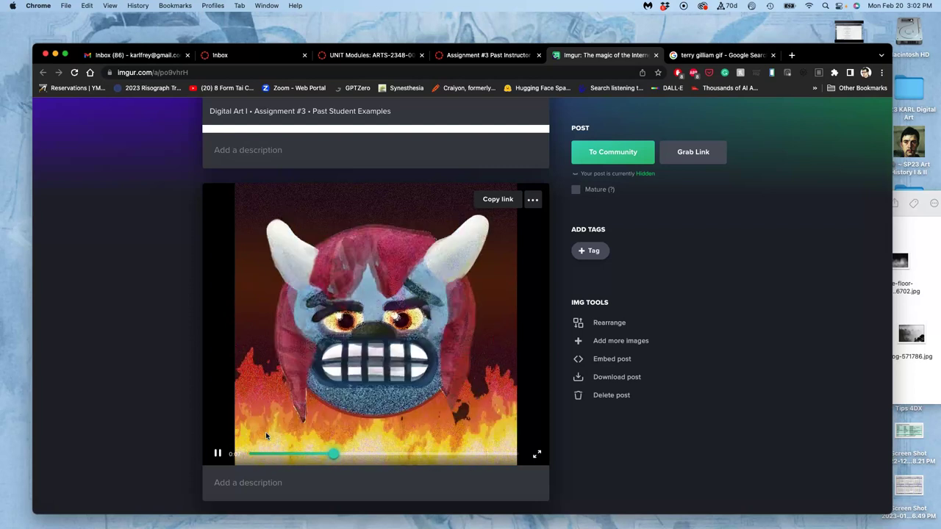
scroll(266, 436, "down", 15)
scroll(266, 435, "down", 17)
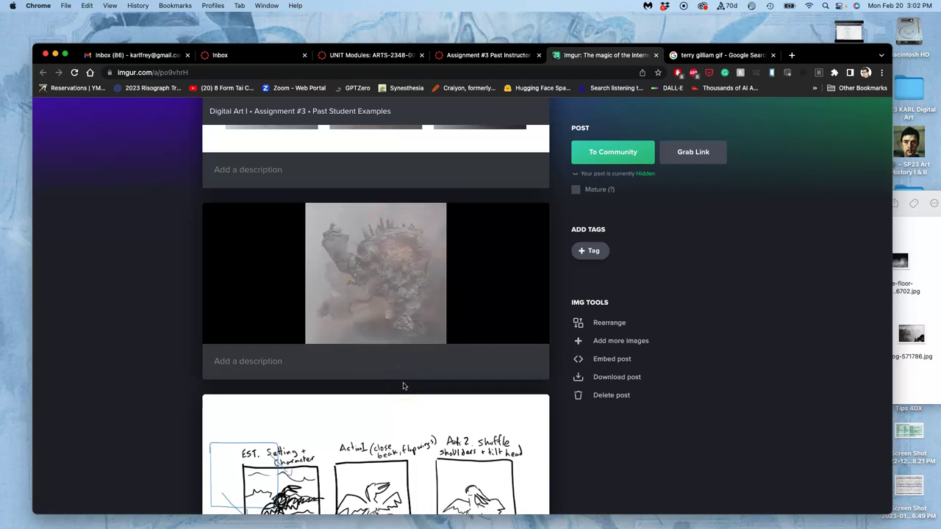
scroll(402, 386, "down", 5)
scroll(404, 388, "down", 3)
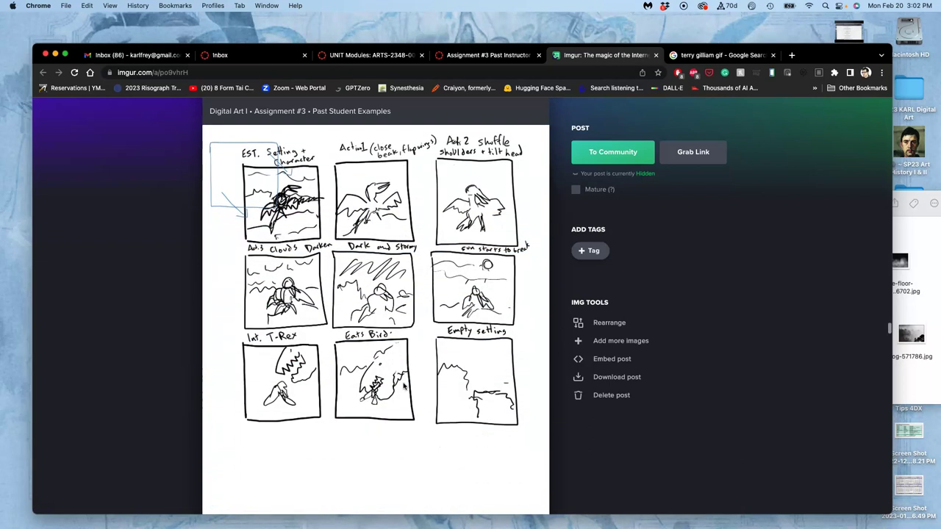
left_click(411, 321)
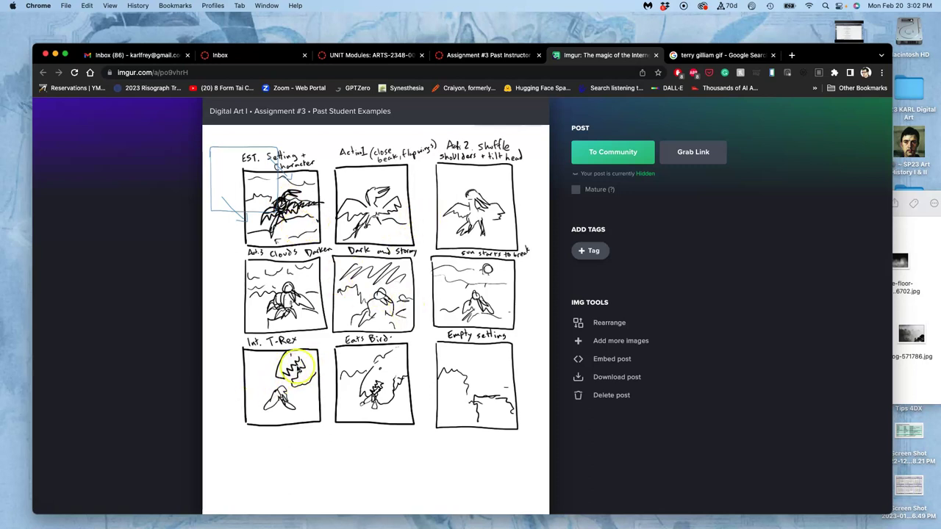
scroll(297, 377, "down", 10)
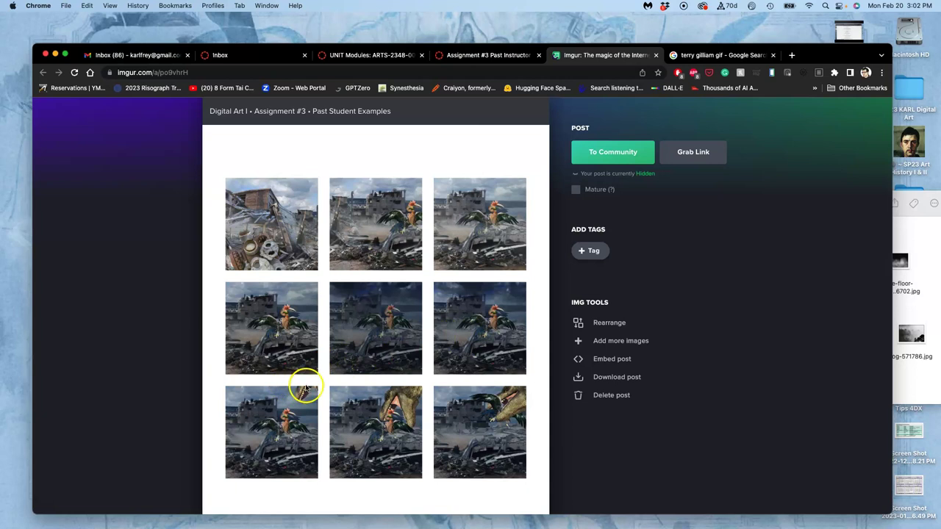
scroll(584, 358, "down", 1)
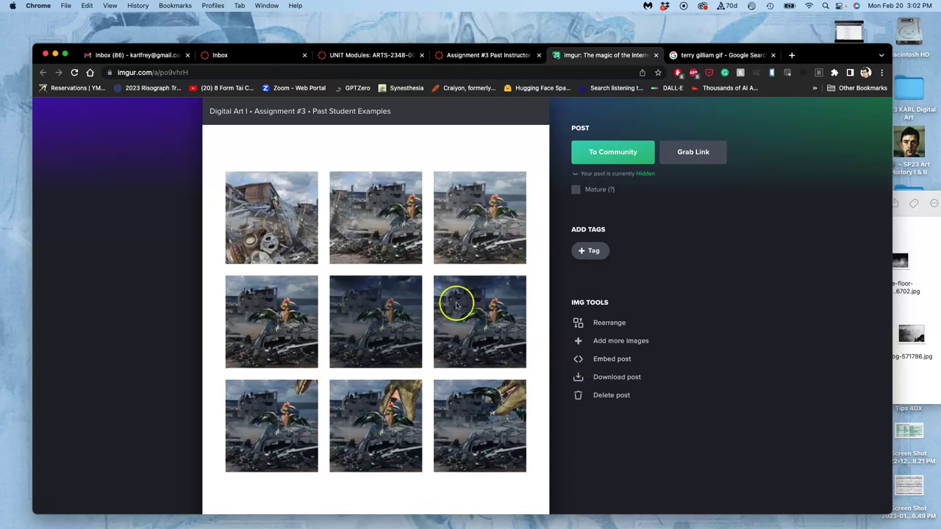
scroll(456, 305, "down", 8)
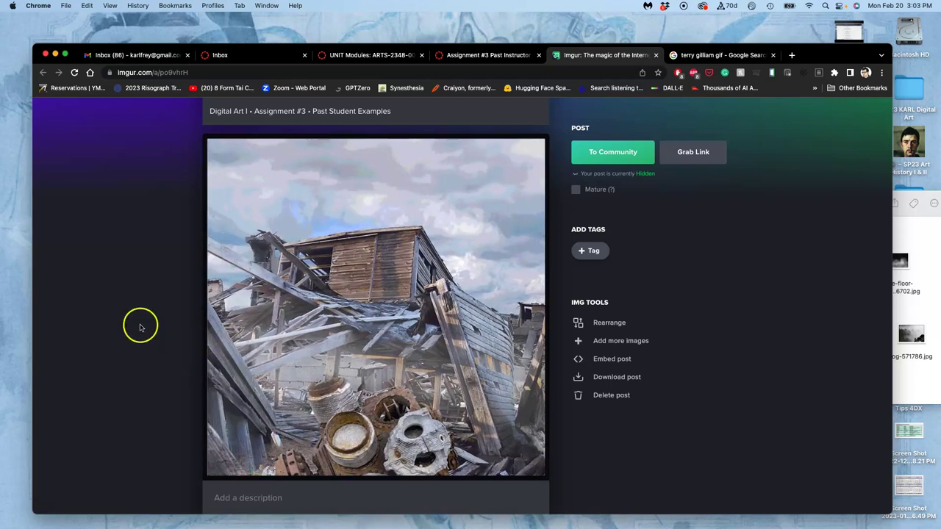
scroll(140, 327, "down", 1)
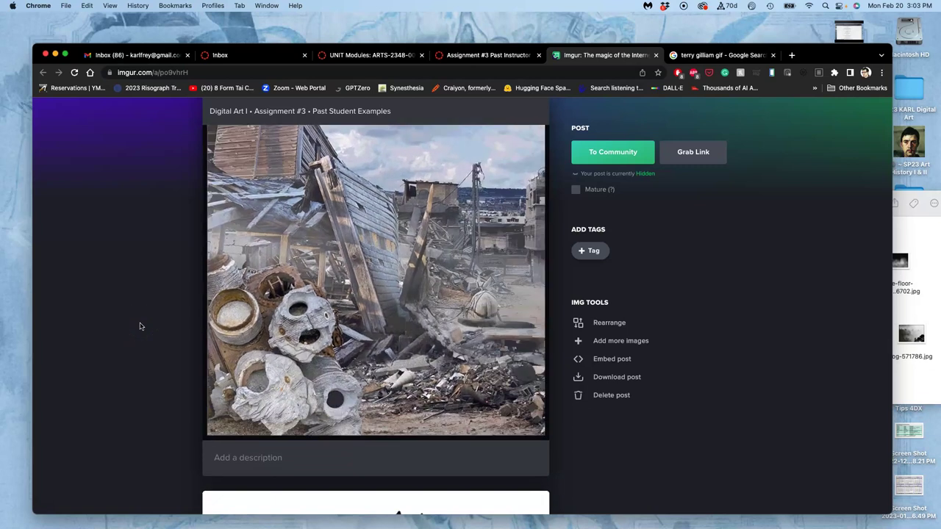
scroll(140, 327, "down", 2)
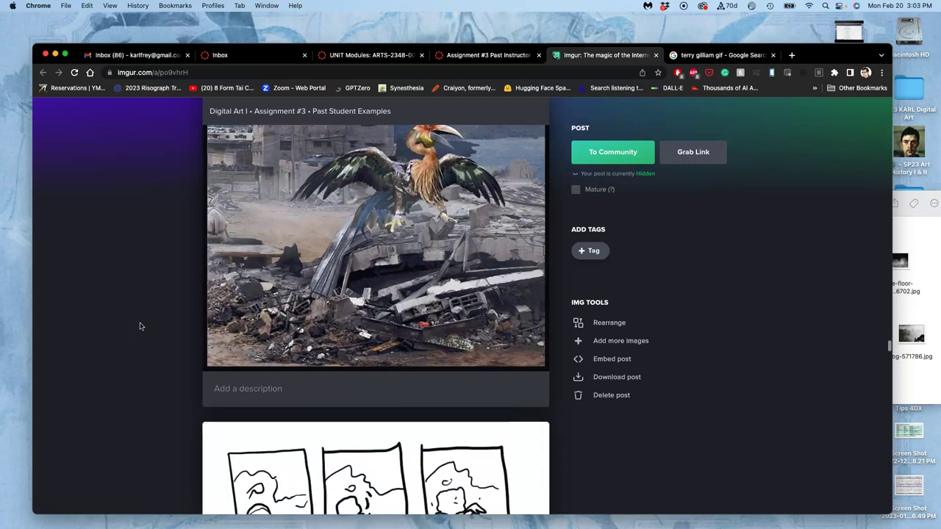
scroll(141, 326, "down", 8)
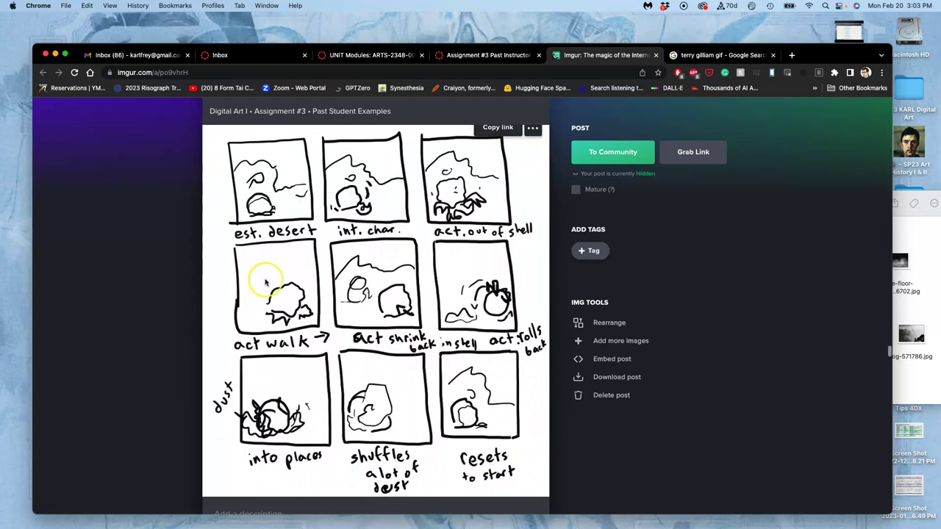
scroll(325, 289, "down", 20)
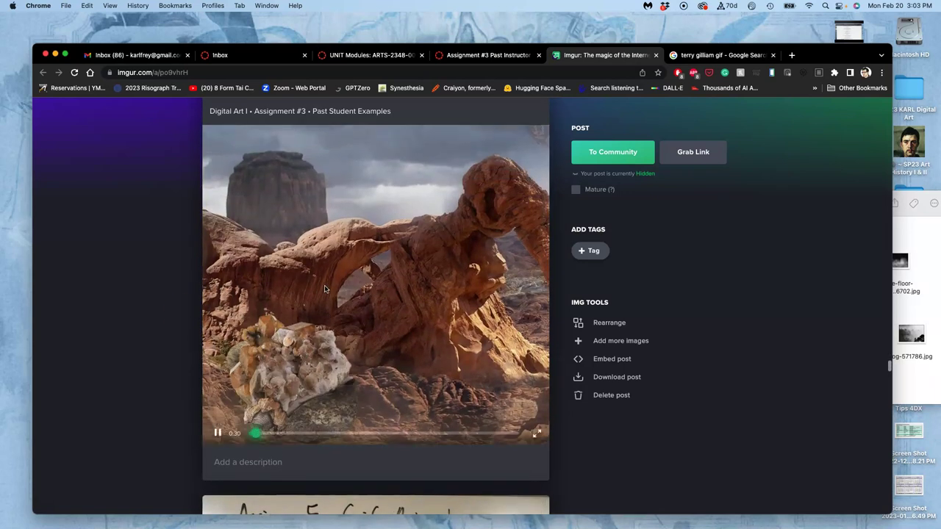
left_click(307, 158)
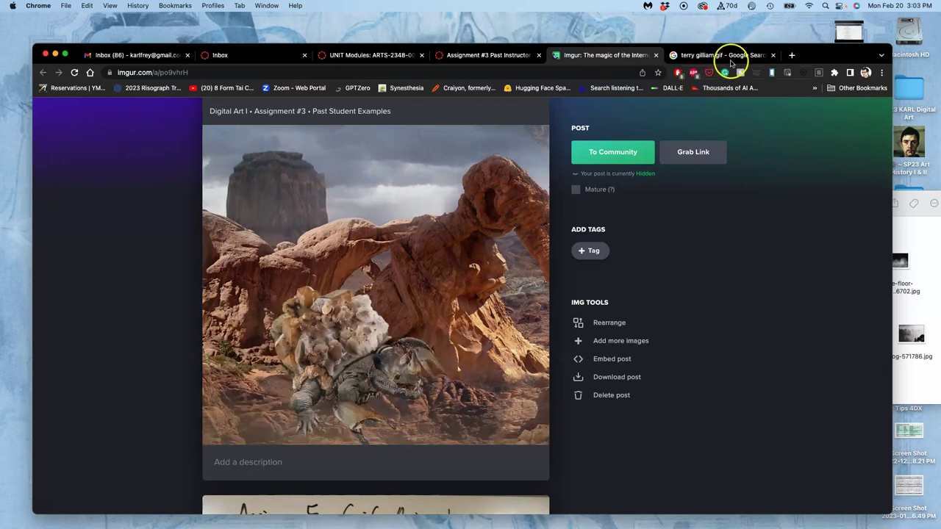
Step: Load photopea.com in a new browser tab
left_click(792, 56)
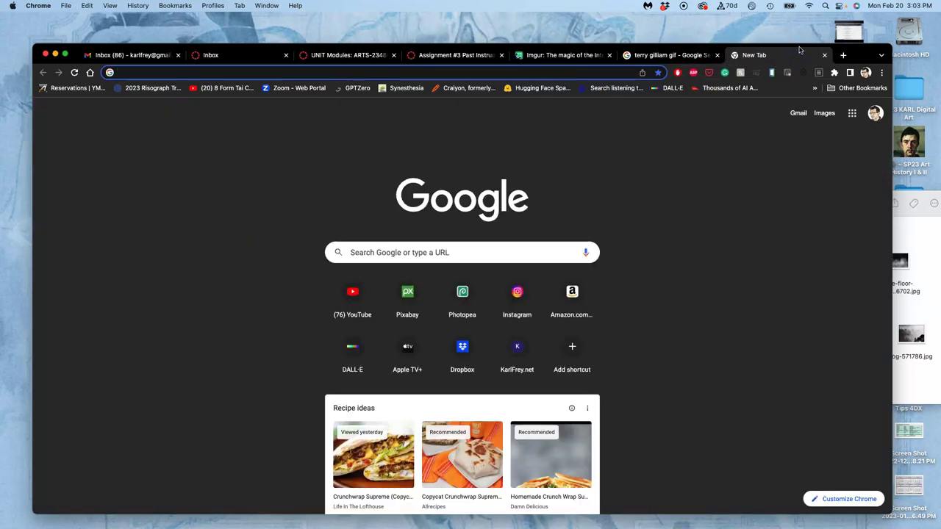
type("photop")
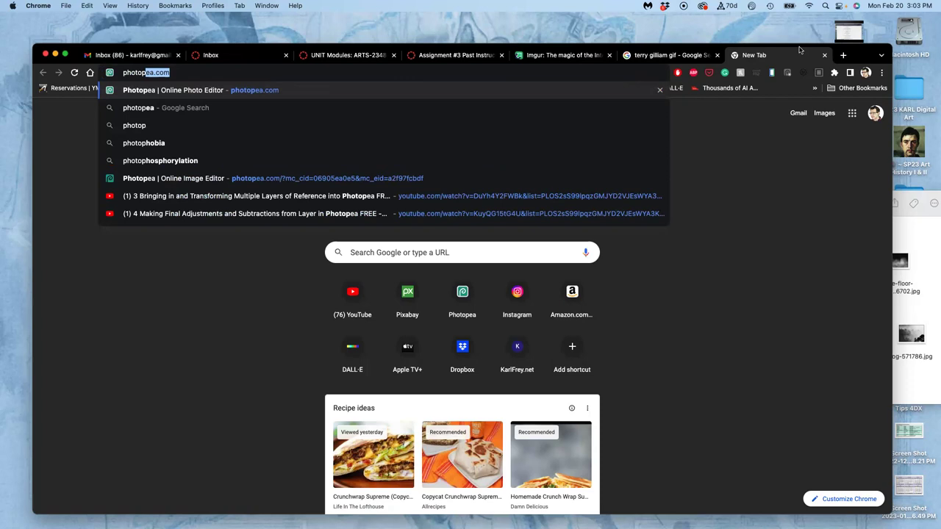
type("ea.com")
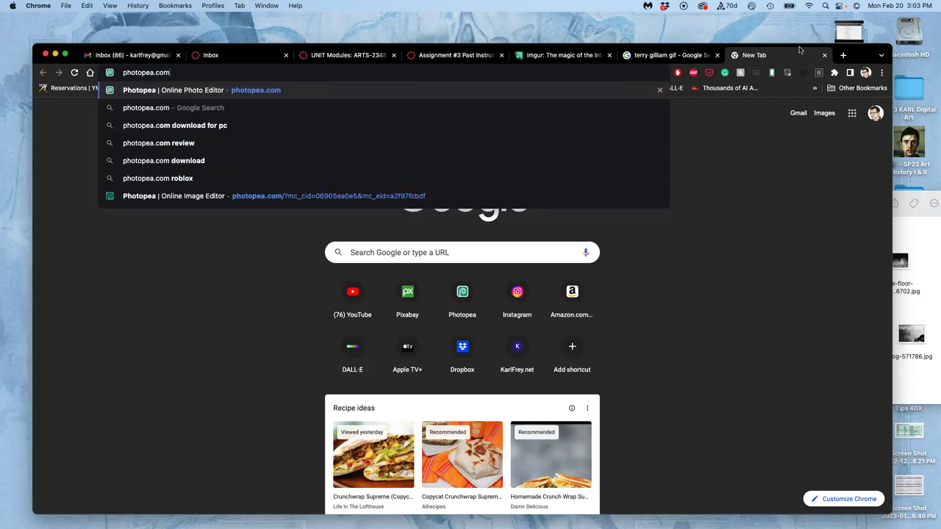
key("Return")
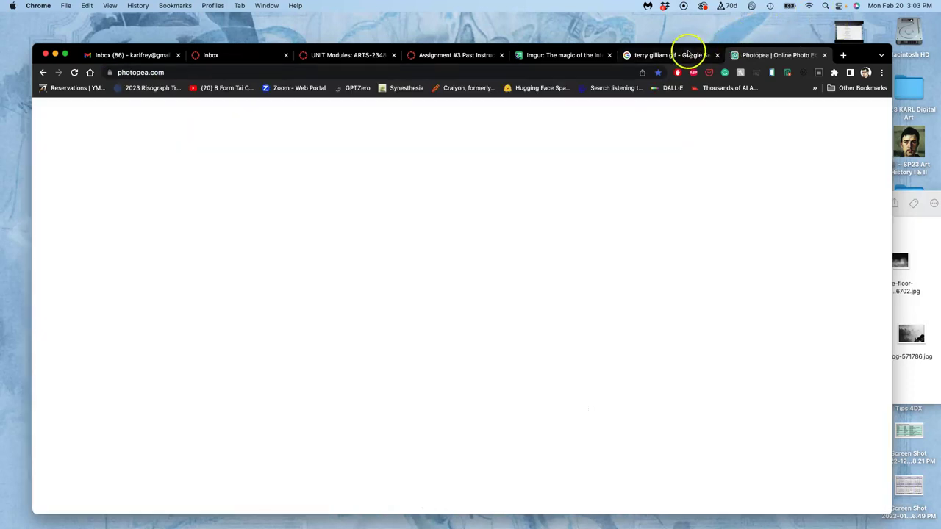
Step: From the 'terry gilliam gif' results, open the WiffleGif result's page in a new tab
left_click(669, 55)
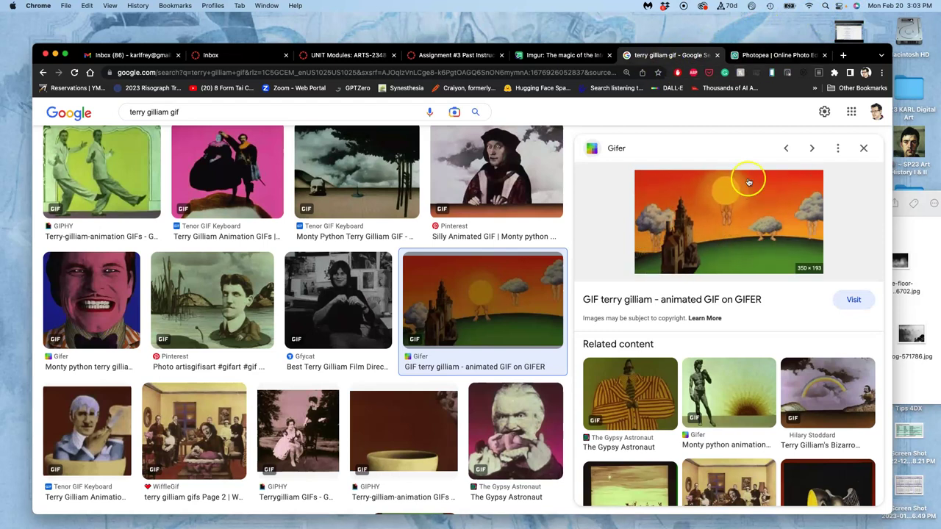
scroll(750, 235, "down", 2)
scroll(747, 241, "up", 2)
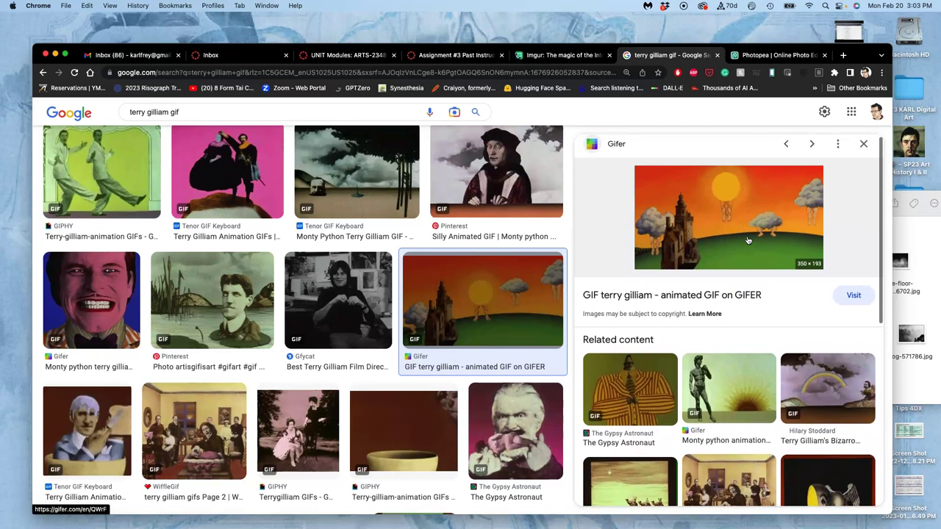
left_click(211, 414)
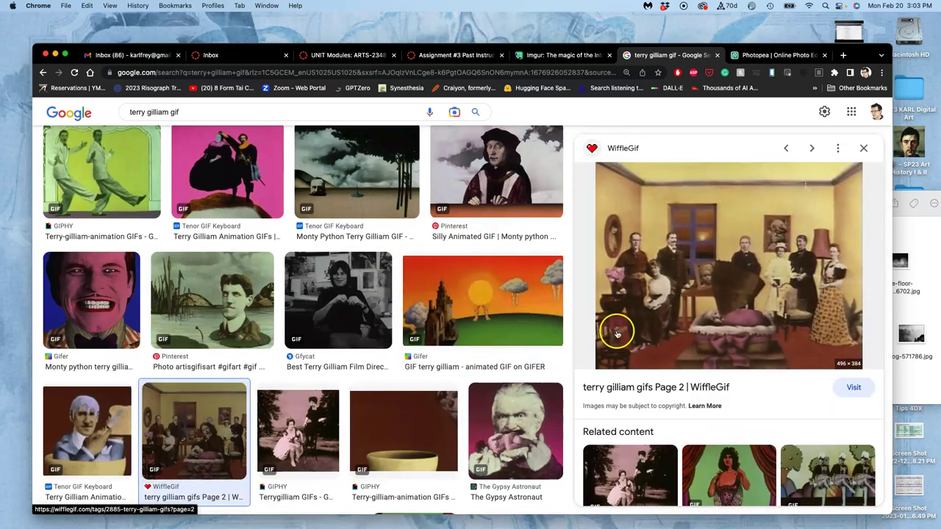
right_click(711, 304)
left_click(750, 308)
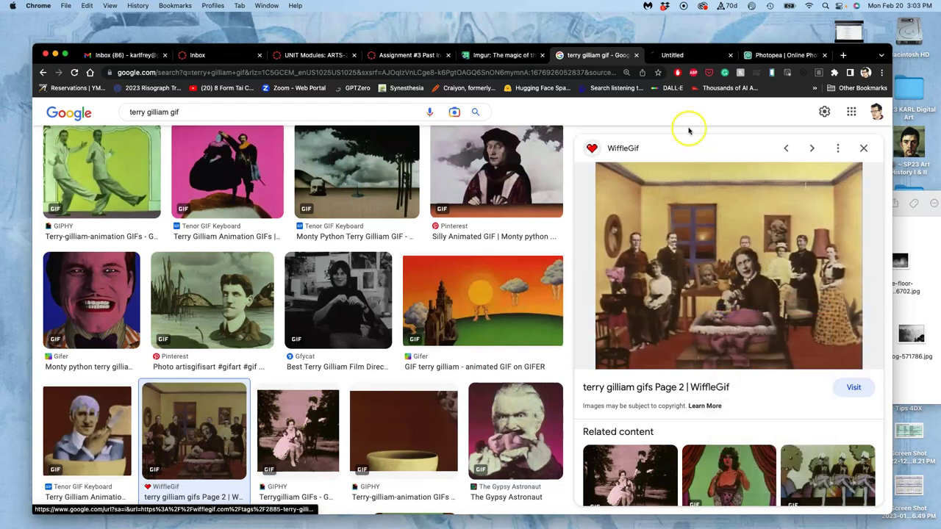
Step: Bring up the WiffleGif Monty Python cradle GIF page, zoomed to 175%, and watch it loop
left_click(694, 55)
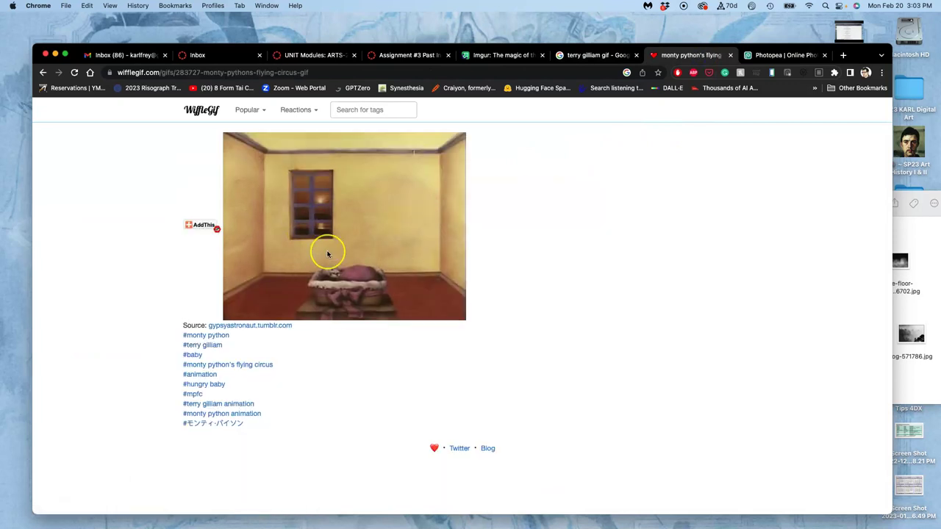
key("super+equal")
key("super+equal")
key("super+equal")
key("super+equal")
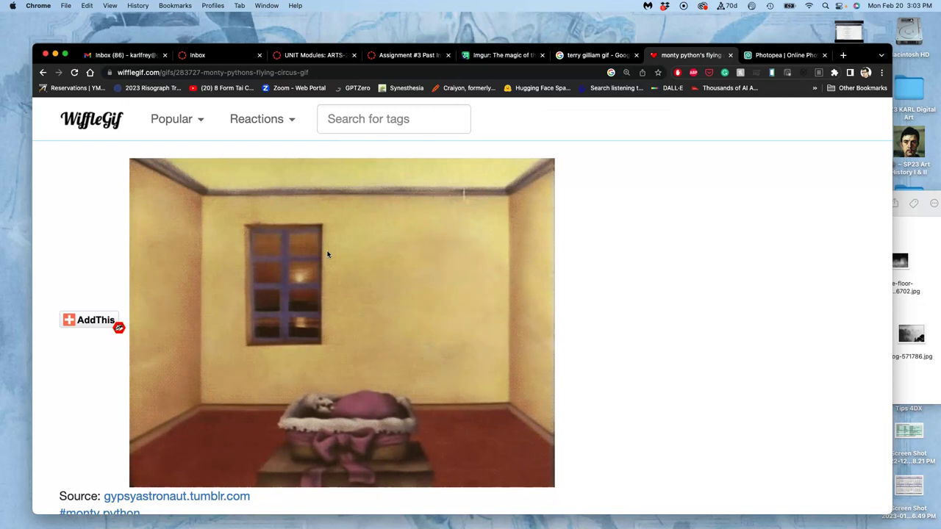
left_click(302, 257)
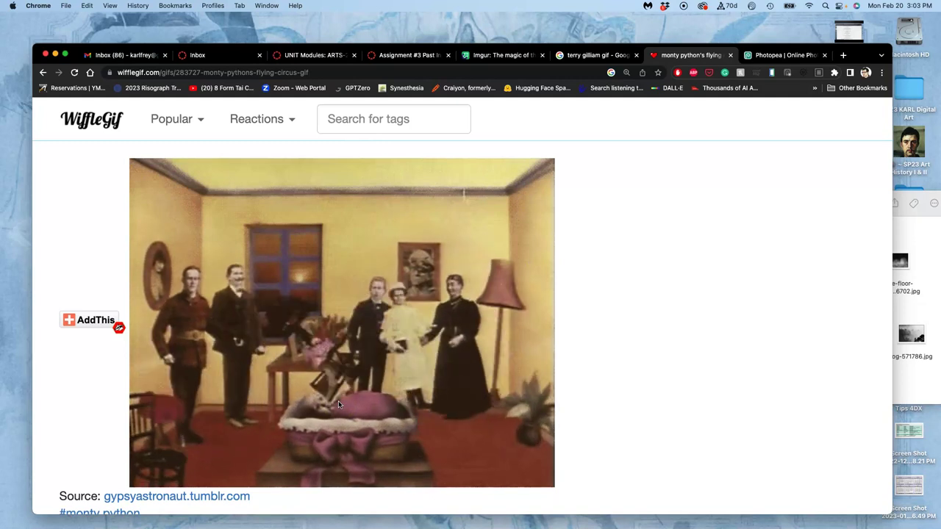
left_click(325, 361)
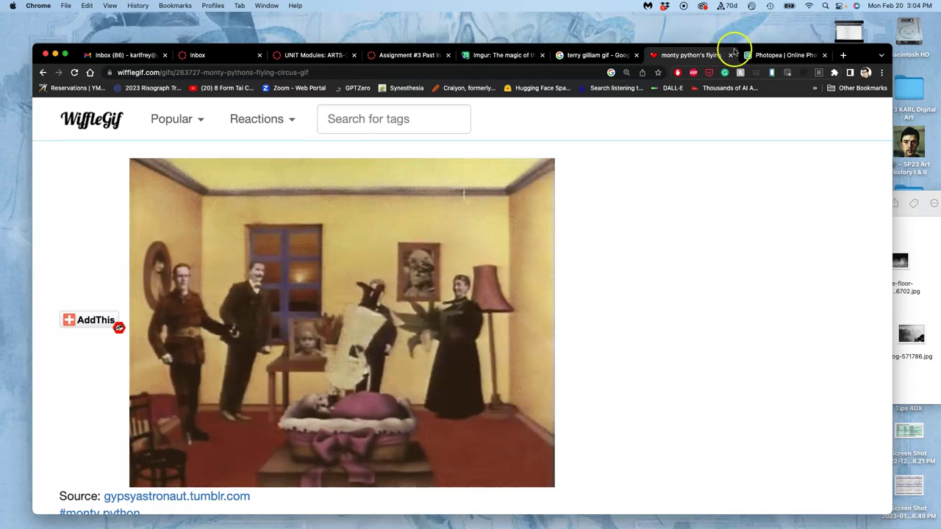
Step: Create a default 1280×720 blank Photopea document, then close it
left_click(774, 57)
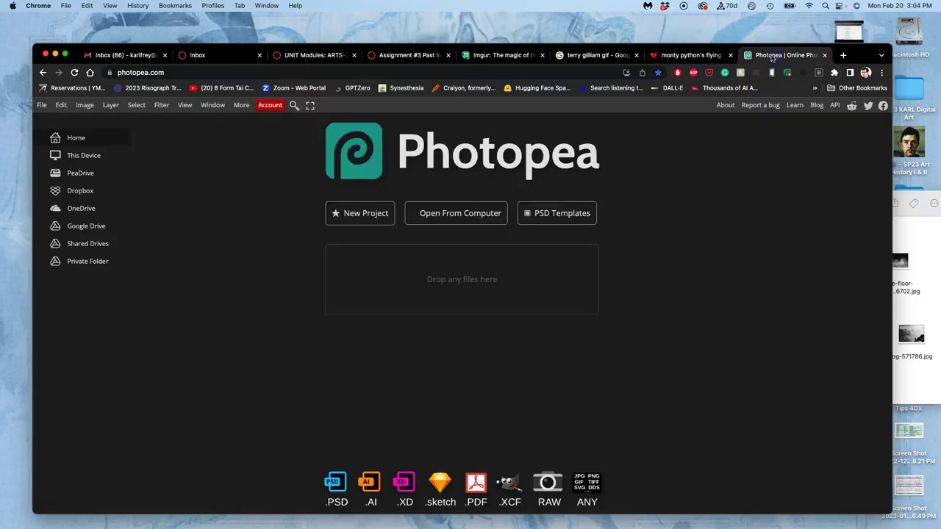
left_click(369, 217)
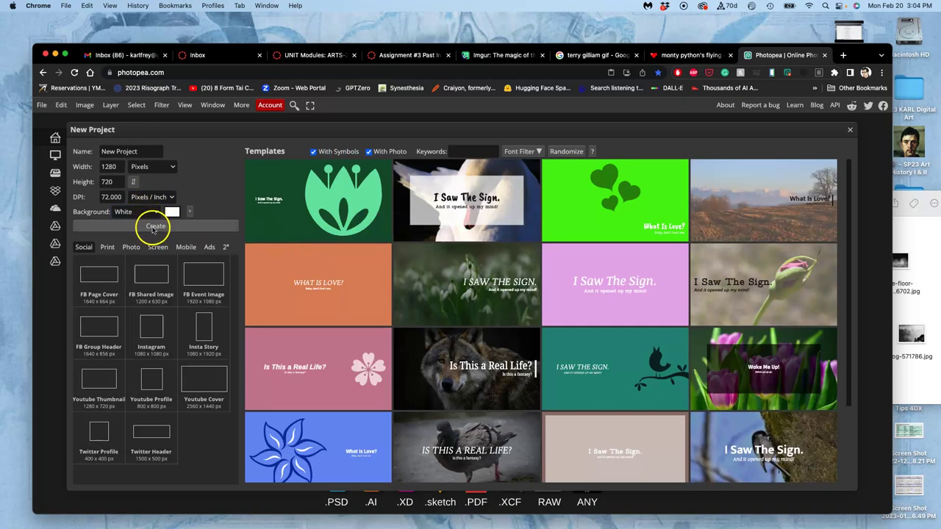
left_click(152, 227)
scroll(215, 236, "down", 1)
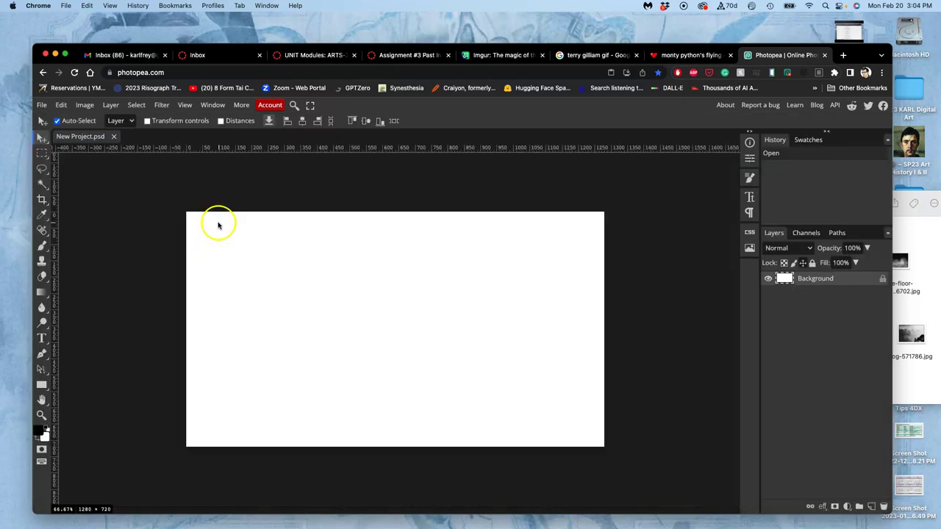
left_click(113, 136)
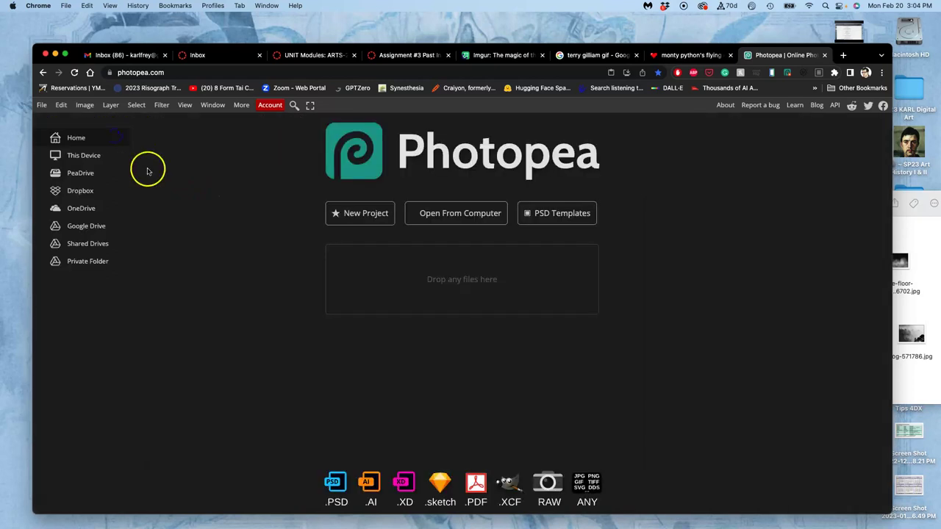
Step: Create a new 8 × 10 inch document with adjusted DPI, giving 576 × 720 px
left_click(43, 105)
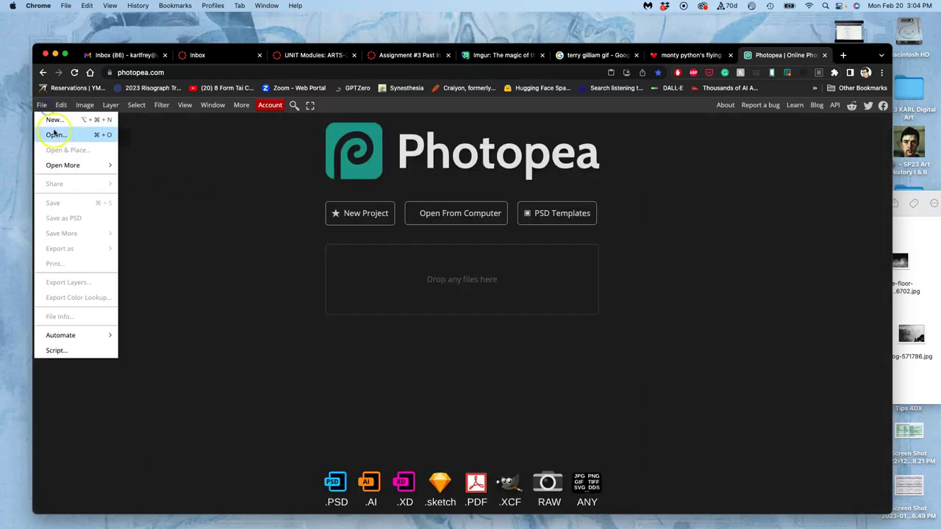
left_click(58, 121)
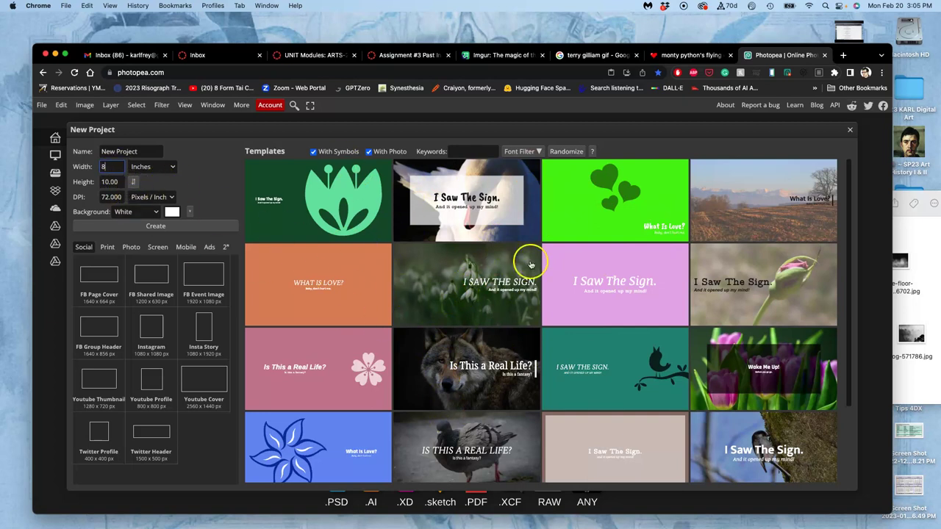
double_click(107, 197)
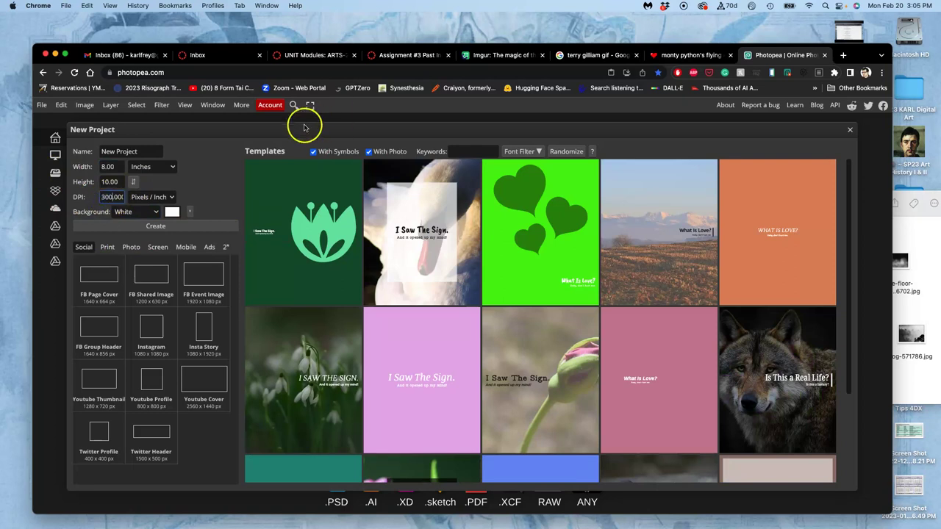
left_click(165, 227)
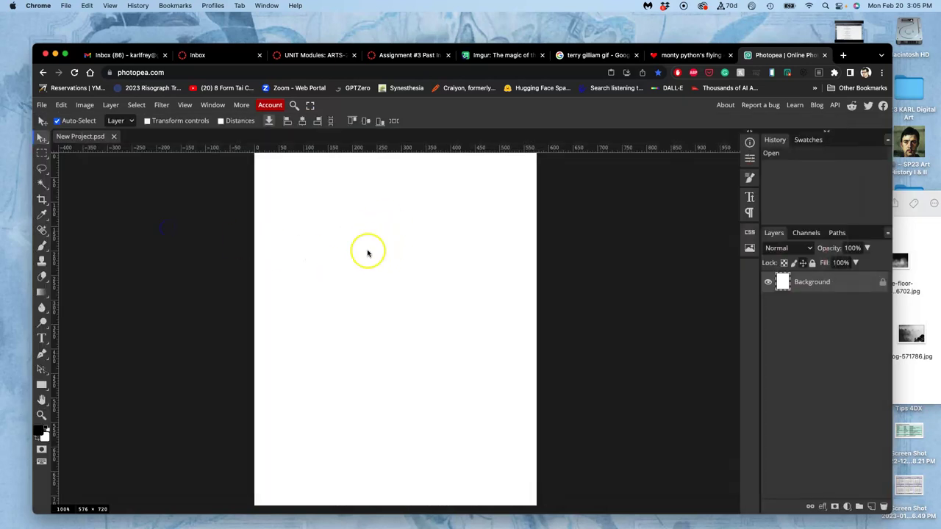
Step: Add an empty Layer 1 above the Background
key("ctrl+minus")
key("ctrl+equal")
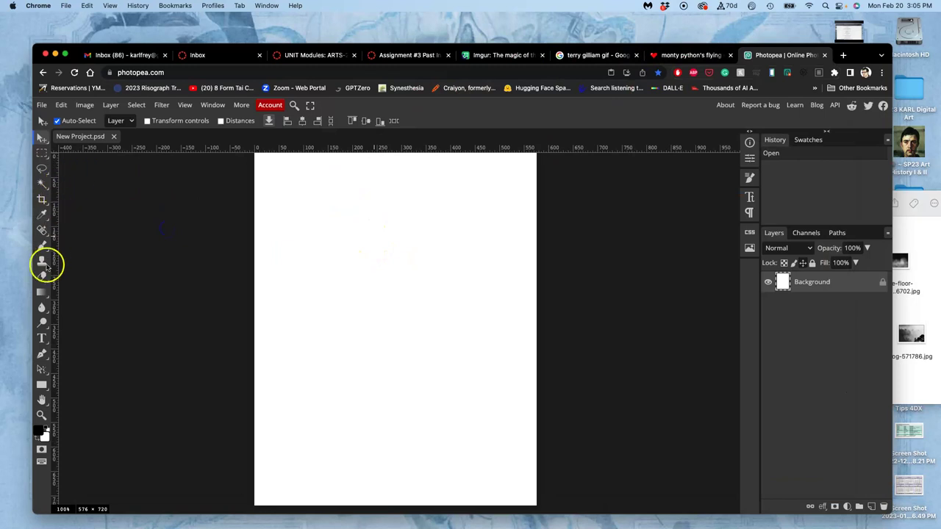
left_click(871, 508)
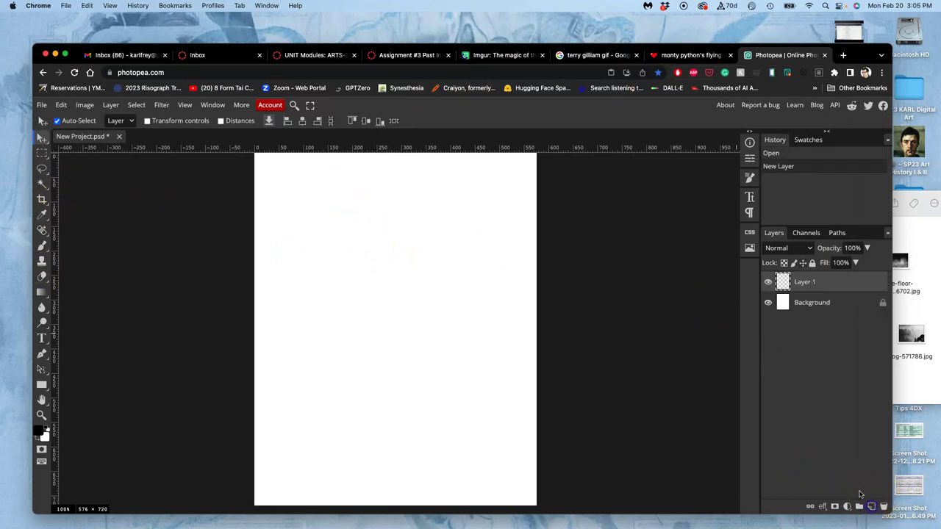
Step: Select the Brush with hardness lowered to 70% and opacity set to 82%
left_click(44, 247)
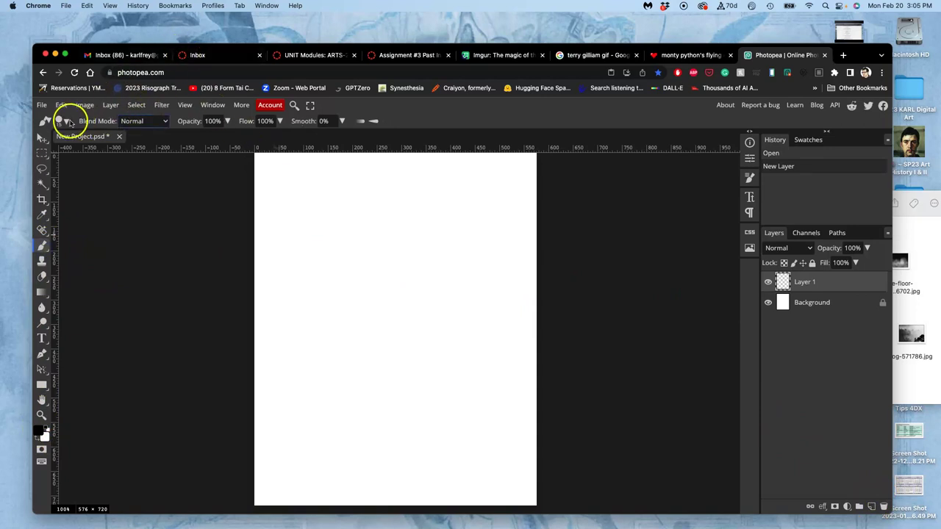
left_click(63, 120)
left_click_drag(130, 172, 163, 173)
left_click(227, 120)
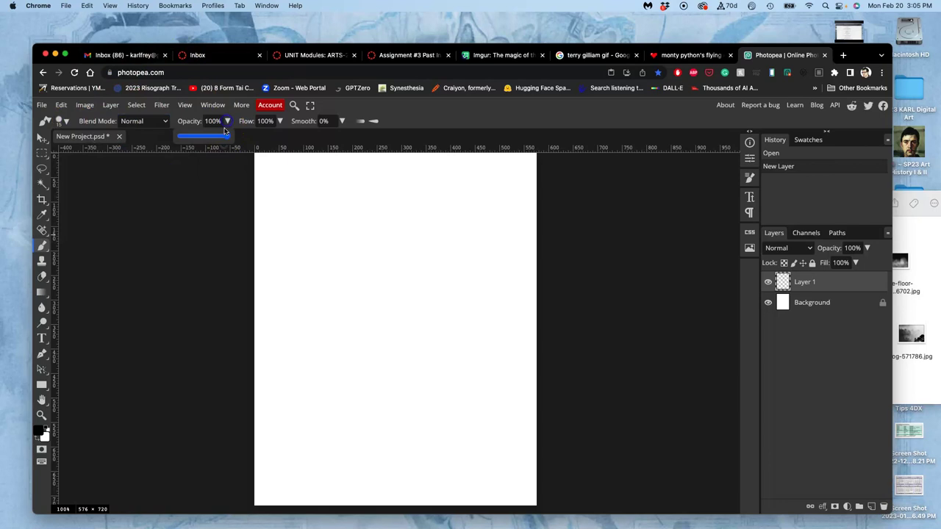
left_click_drag(228, 136, 218, 136)
left_click(374, 121)
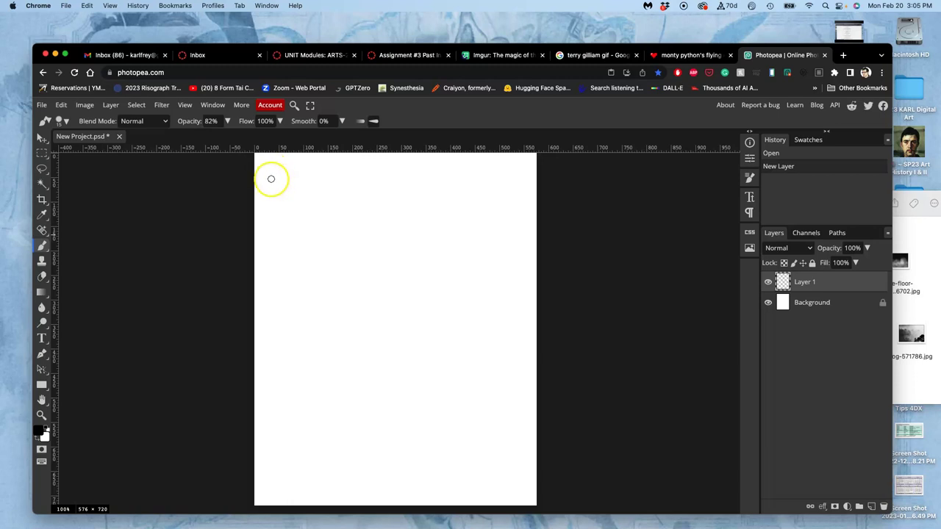
Step: Handwrite '1. char.' and '2. Setting' at the top of the page
mouse_move(271, 178)
left_mouse_down()
mouse_move(272, 187)
mouse_move(310, 176)
left_mouse_up()
left_click(277, 184)
mouse_move(308, 181)
left_mouse_down()
mouse_move(327, 194)
mouse_move(339, 193)
mouse_move(368, 168)
mouse_move(392, 168)
mouse_move(386, 203)
mouse_move(406, 194)
mouse_move(408, 178)
mouse_move(410, 189)
mouse_move(462, 169)
left_mouse_up()
left_click(319, 175)
left_click(336, 193)
left_click(380, 193)
Step: Handwrite '3. illusion of time' and underline 'char.'
left_click(398, 198)
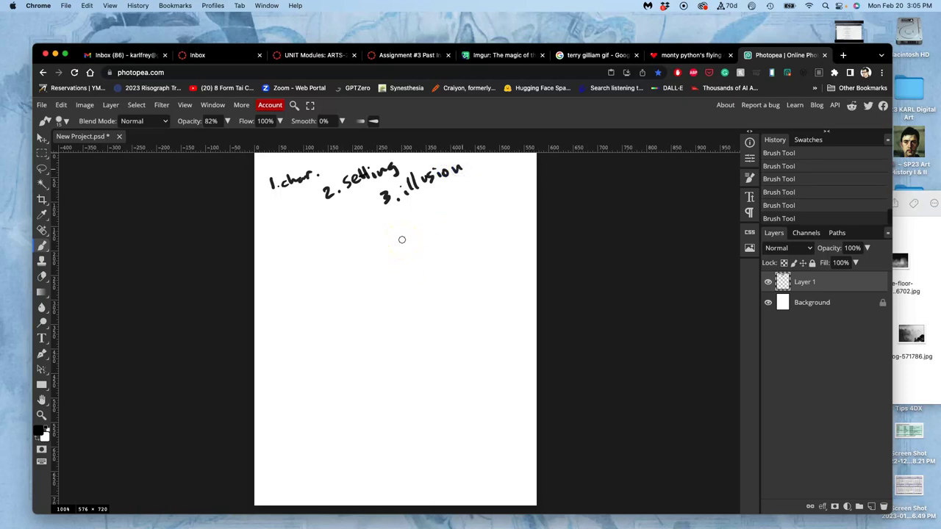
left_click(438, 192)
mouse_move(441, 190)
left_mouse_down()
mouse_move(466, 172)
mouse_move(465, 180)
mouse_move(481, 178)
left_mouse_up()
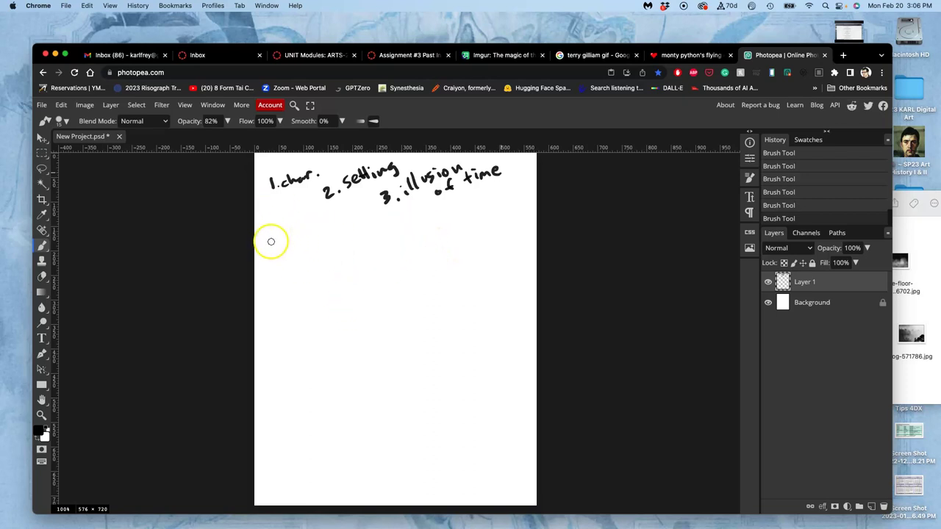
left_click_drag(273, 195, 318, 177)
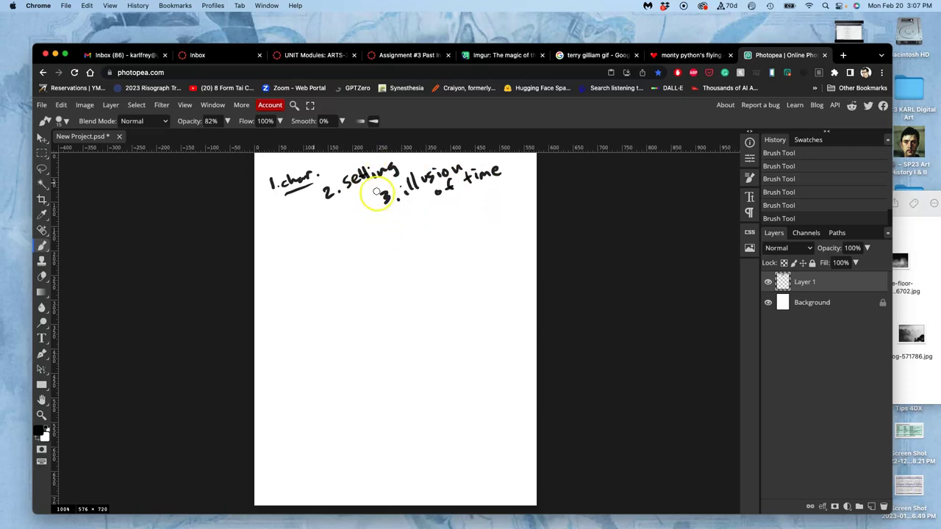
Step: Underline 'Setting', add 'passing' after 'of time', and sketch two squares below the notes
left_click(359, 192)
left_click_drag(358, 192, 383, 181)
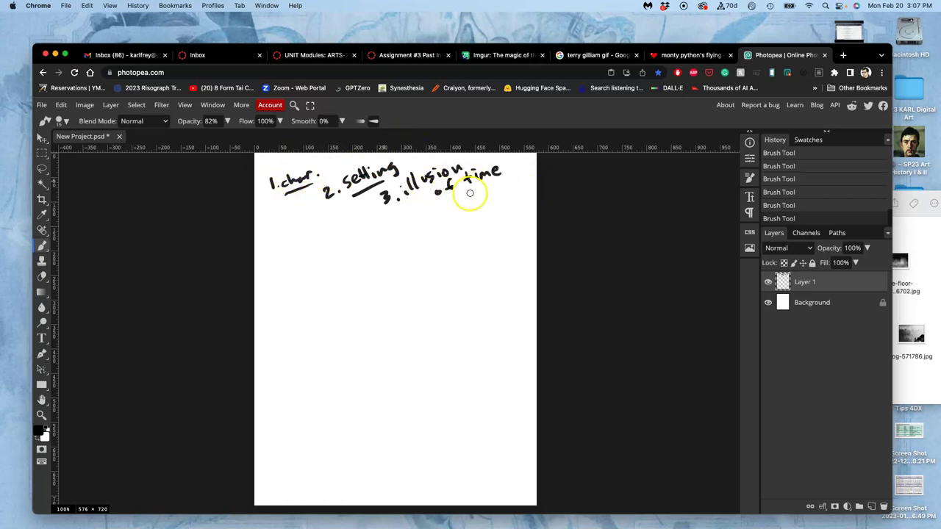
left_click_drag(469, 194, 464, 196)
mouse_move(275, 229)
left_mouse_down()
mouse_move(274, 258)
mouse_move(289, 274)
mouse_move(324, 275)
mouse_move(327, 235)
mouse_move(275, 226)
left_mouse_up()
mouse_move(342, 225)
left_mouse_down()
mouse_move(342, 278)
mouse_move(399, 275)
mouse_move(399, 221)
mouse_move(333, 227)
left_mouse_up()
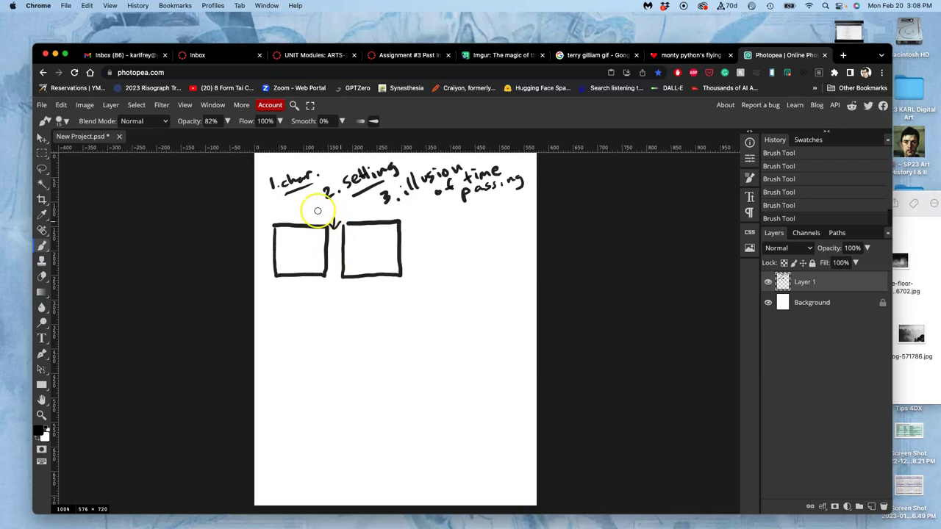
Step: Draw the Time arrow between the first squares and complete the top row's third square
left_click_drag(321, 205, 327, 204)
mouse_move(422, 219)
left_mouse_down()
mouse_move(423, 277)
mouse_move(455, 276)
left_mouse_up()
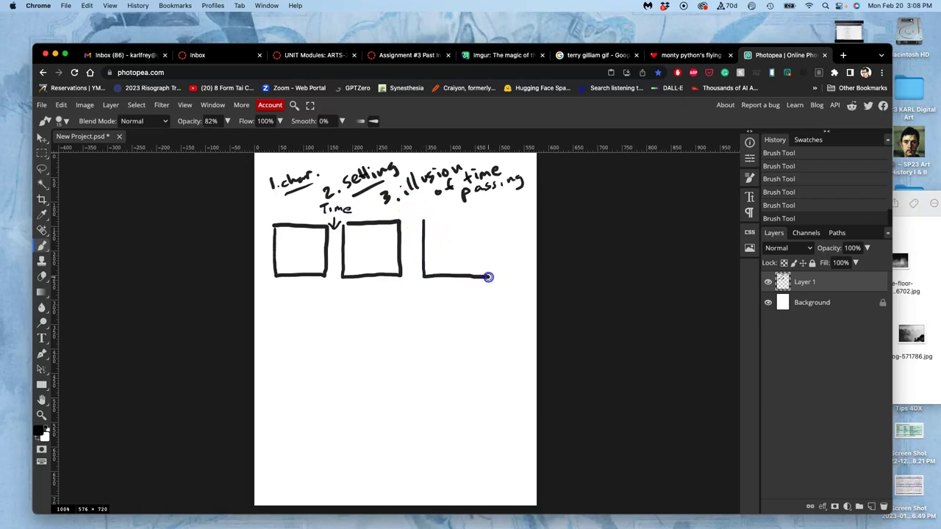
mouse_move(488, 277)
left_mouse_down()
mouse_move(486, 214)
mouse_move(424, 216)
left_mouse_up()
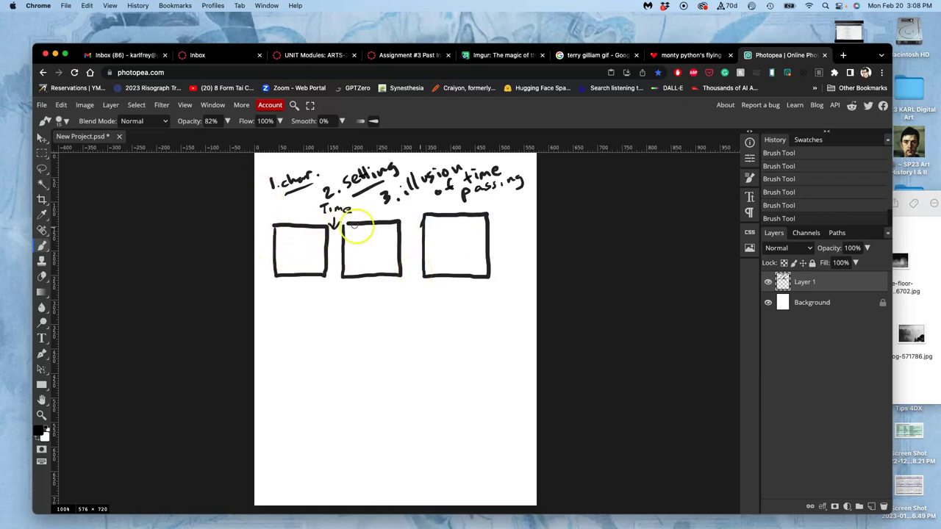
left_click(439, 193)
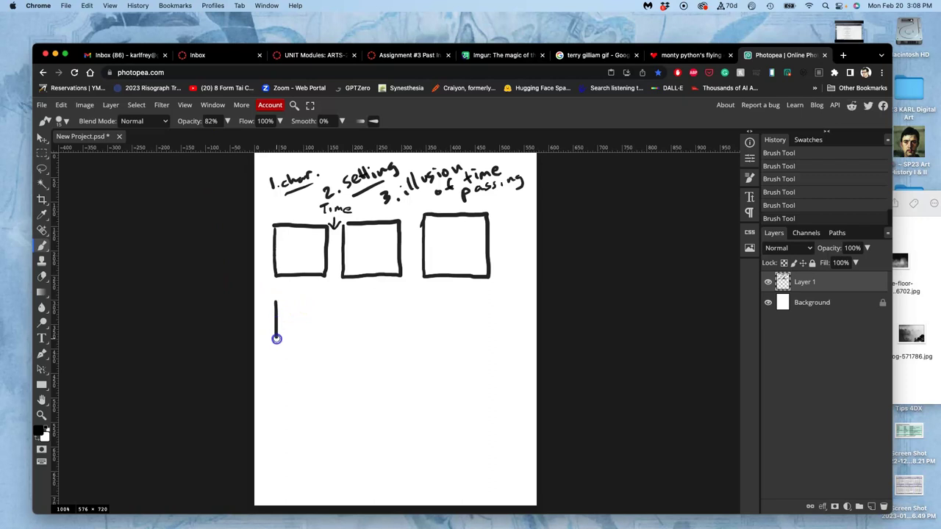
Step: Draw the middle- and bottom-row squares to complete the 3×3 grid
mouse_move(277, 361)
left_mouse_down()
mouse_move(338, 357)
mouse_move(333, 302)
mouse_move(274, 301)
mouse_move(348, 329)
mouse_move(348, 357)
mouse_move(407, 357)
mouse_move(408, 301)
mouse_move(351, 296)
left_mouse_up()
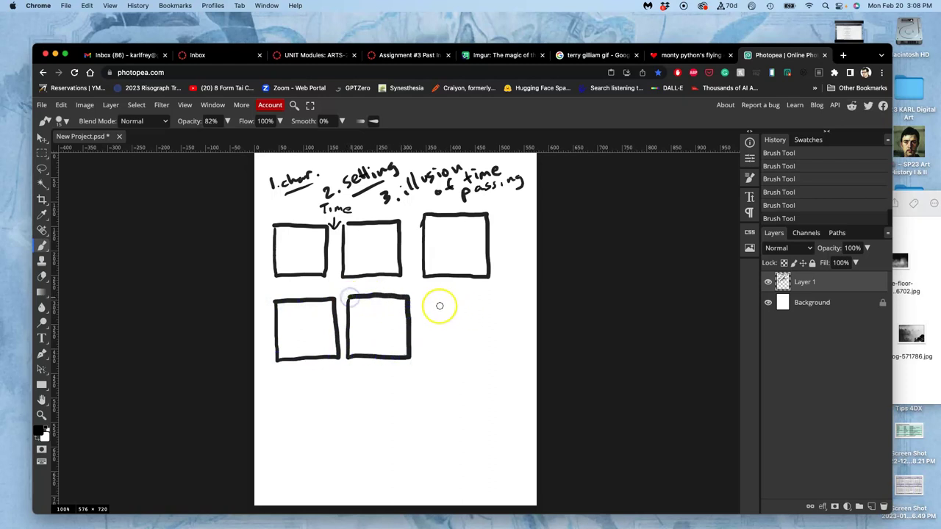
mouse_move(427, 292)
left_mouse_down()
mouse_move(427, 339)
mouse_move(480, 360)
mouse_move(498, 313)
mouse_move(460, 290)
mouse_move(426, 292)
left_mouse_up()
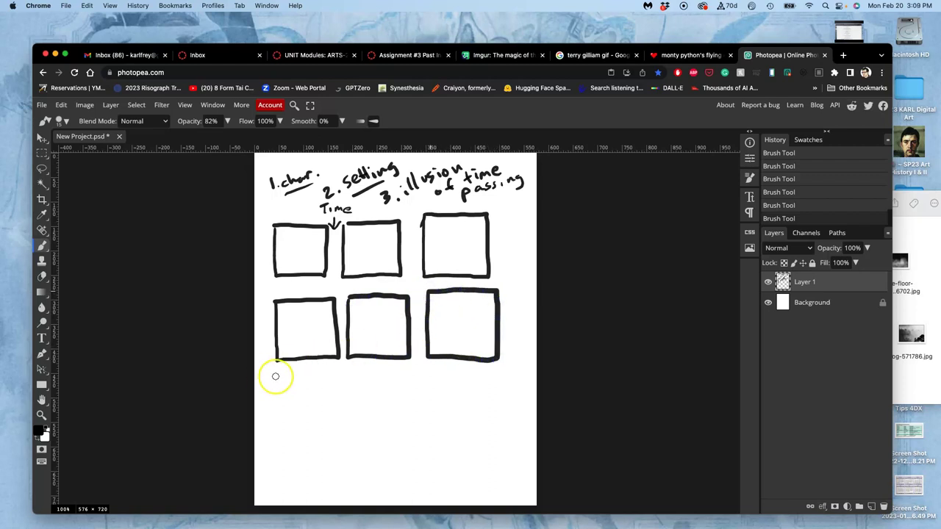
mouse_move(275, 377)
left_mouse_down()
mouse_move(277, 439)
mouse_move(346, 437)
mouse_move(344, 371)
mouse_move(300, 376)
left_mouse_up()
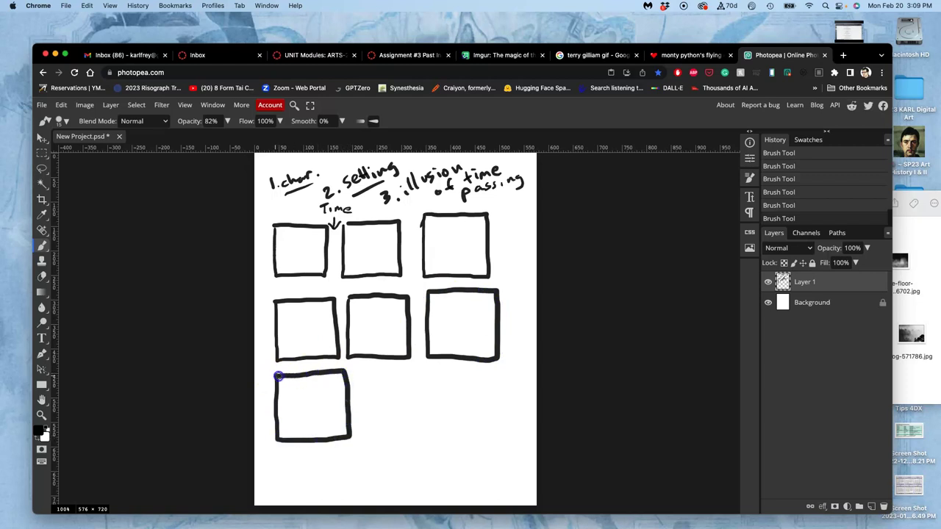
mouse_move(357, 370)
left_mouse_down()
mouse_move(361, 437)
mouse_move(383, 438)
mouse_move(425, 434)
mouse_move(426, 374)
left_mouse_up()
left_click_drag(365, 369, 358, 368)
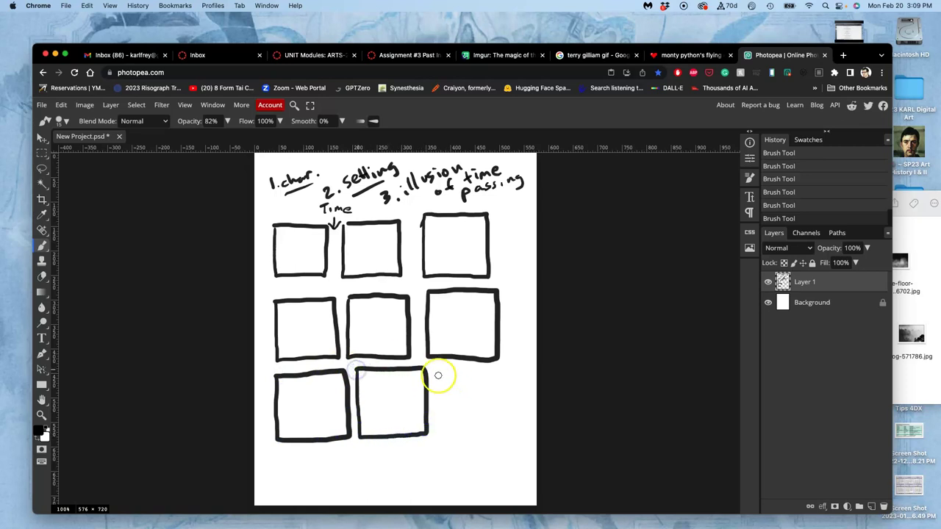
mouse_move(437, 369)
left_mouse_down()
mouse_move(440, 434)
mouse_move(509, 429)
mouse_move(504, 368)
mouse_move(435, 365)
left_mouse_up()
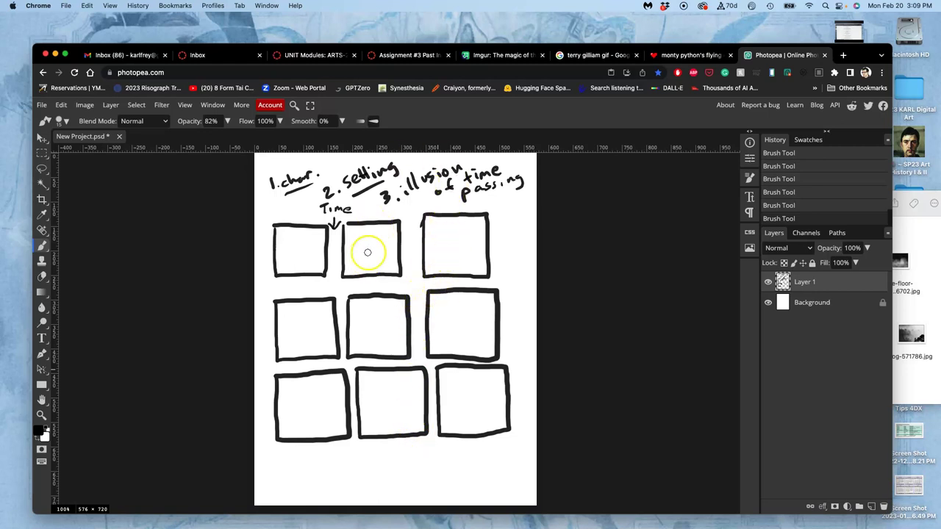
Step: Label the top row 'Beg.' and begin writing 'Mid' beside the middle row
left_click(508, 213)
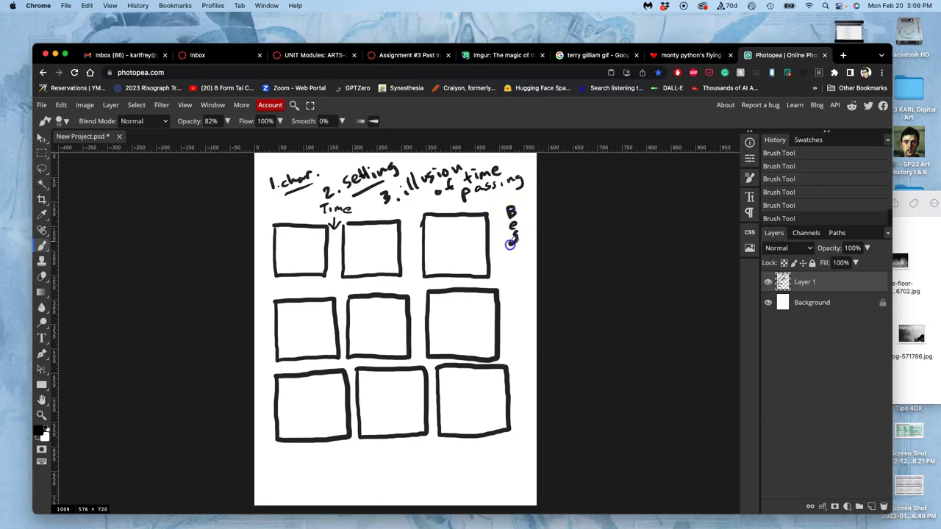
left_click(521, 247)
mouse_move(514, 307)
left_mouse_down()
mouse_move(521, 304)
mouse_move(515, 335)
left_mouse_up()
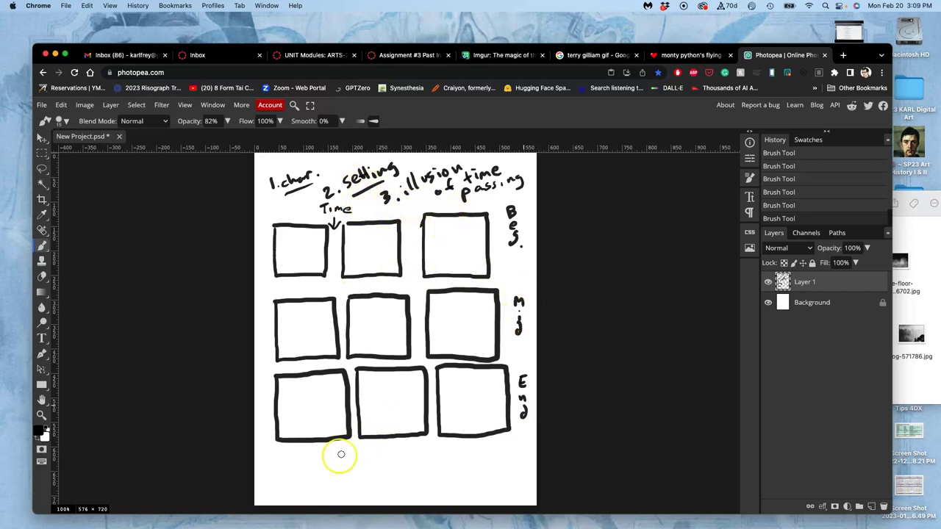
Step: Handwrite 'Action →' below the grid and begin another word after the arrow
left_click(284, 482)
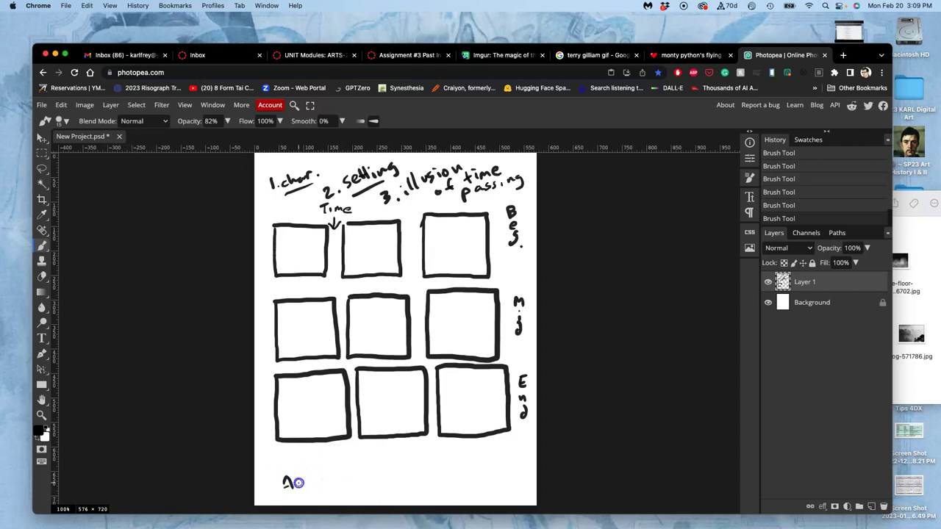
mouse_move(315, 481)
left_mouse_down()
mouse_move(283, 492)
mouse_move(345, 475)
left_mouse_up()
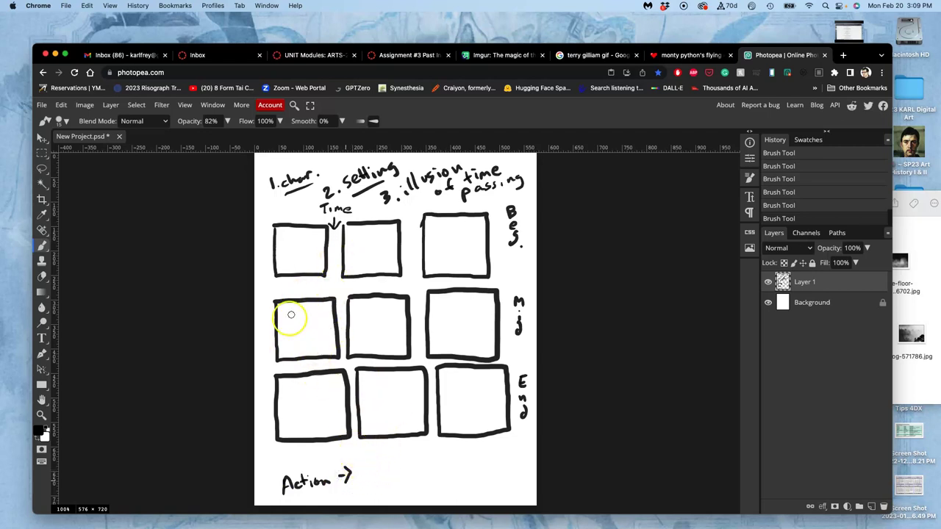
left_click(364, 467)
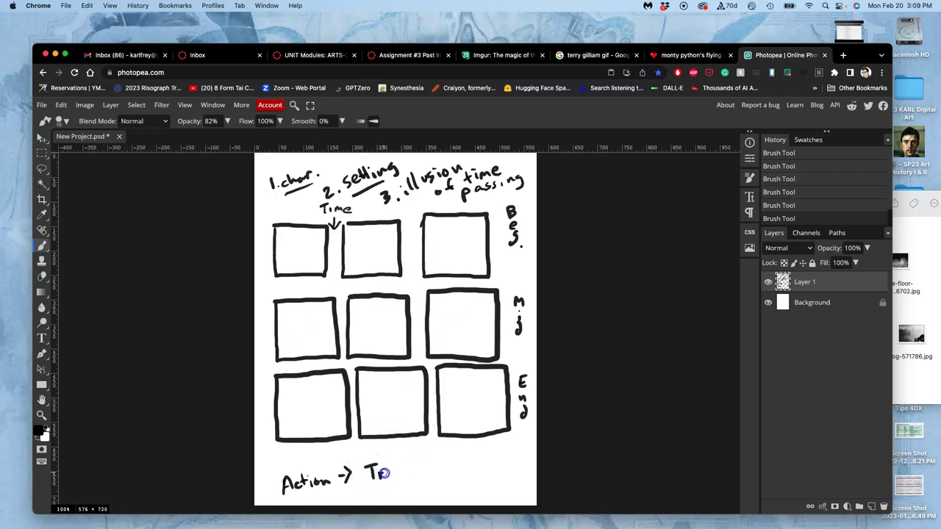